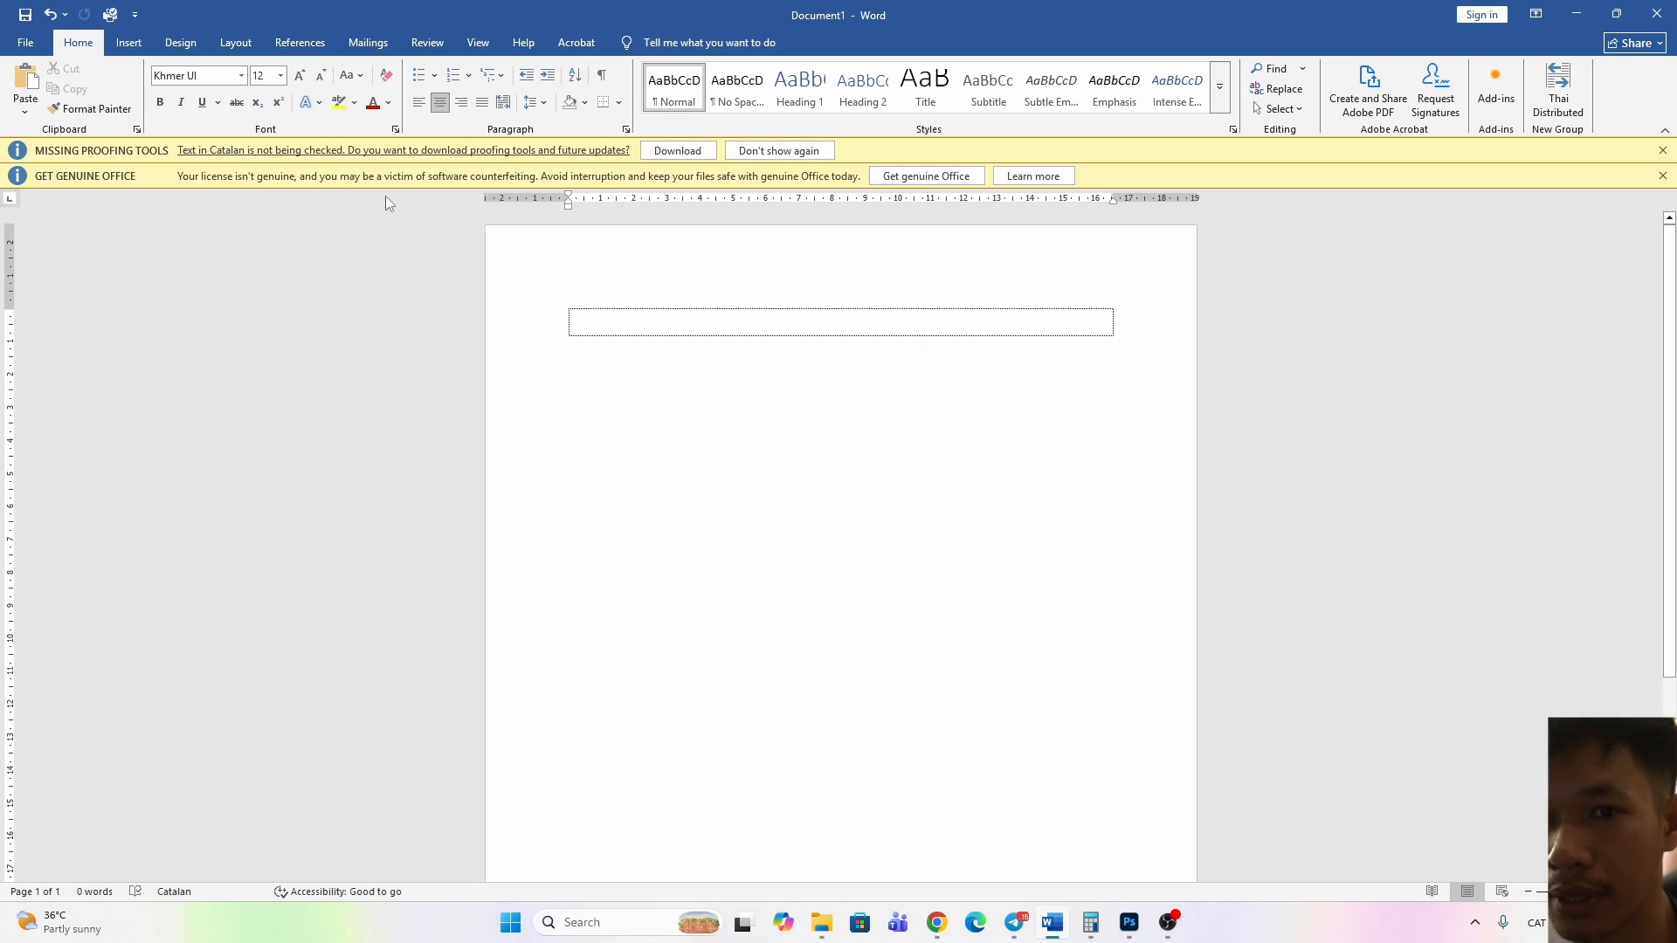
Set the font for the empty table cell to Khmer OS Muol L
click(201, 76)
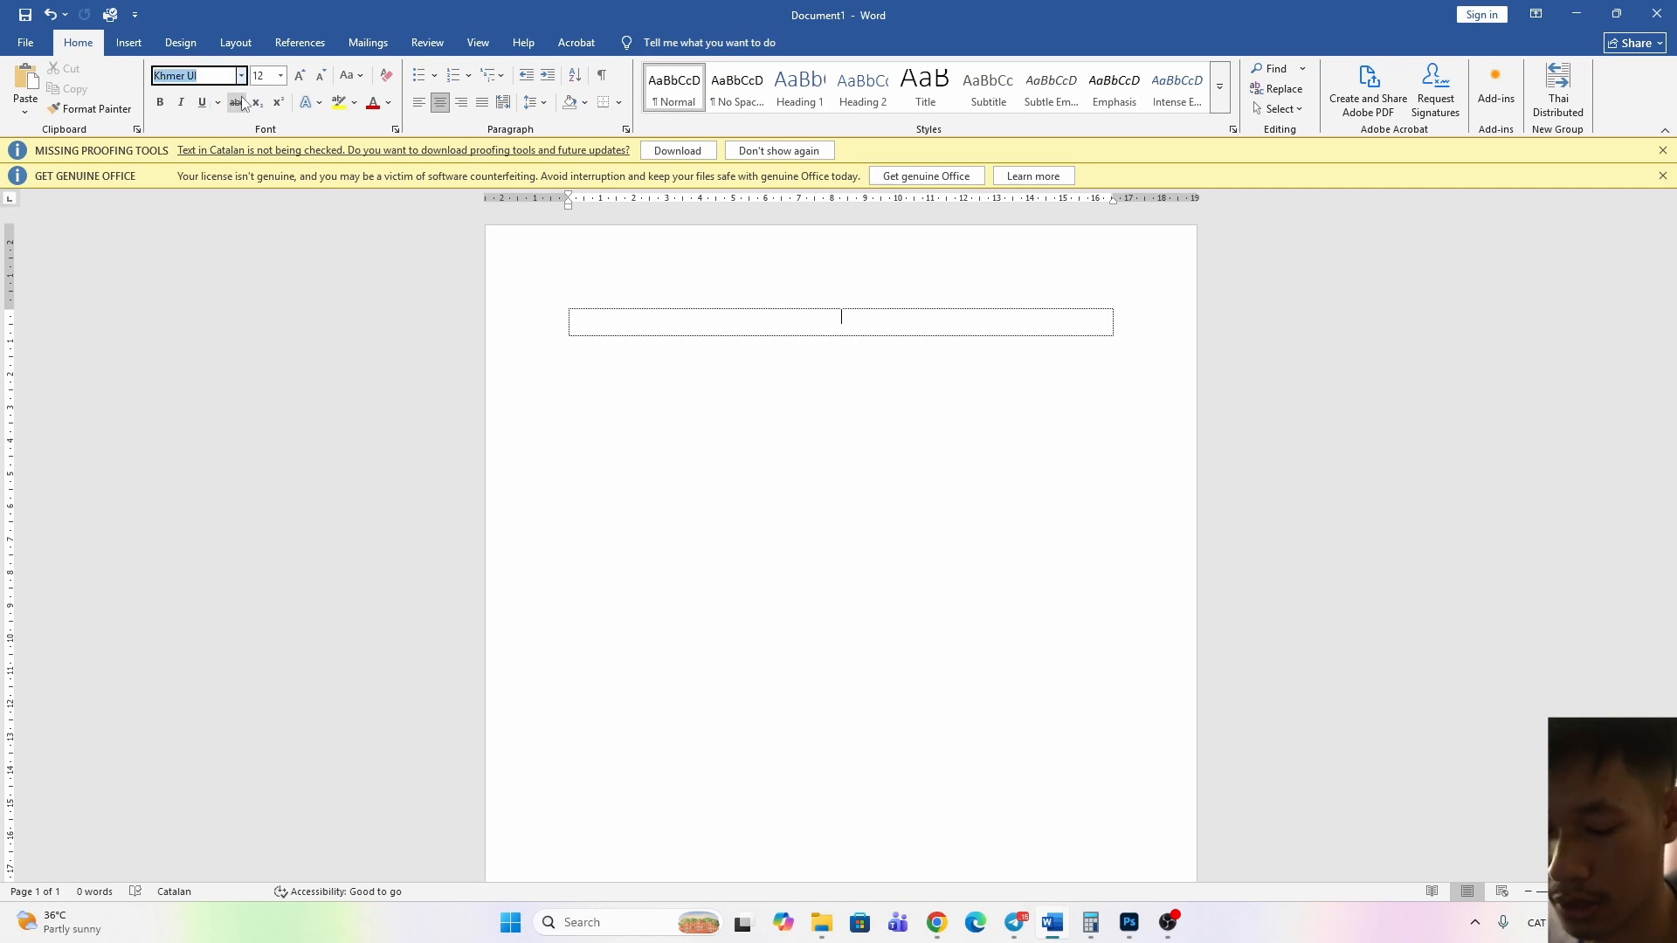
text(ក)
text(K)
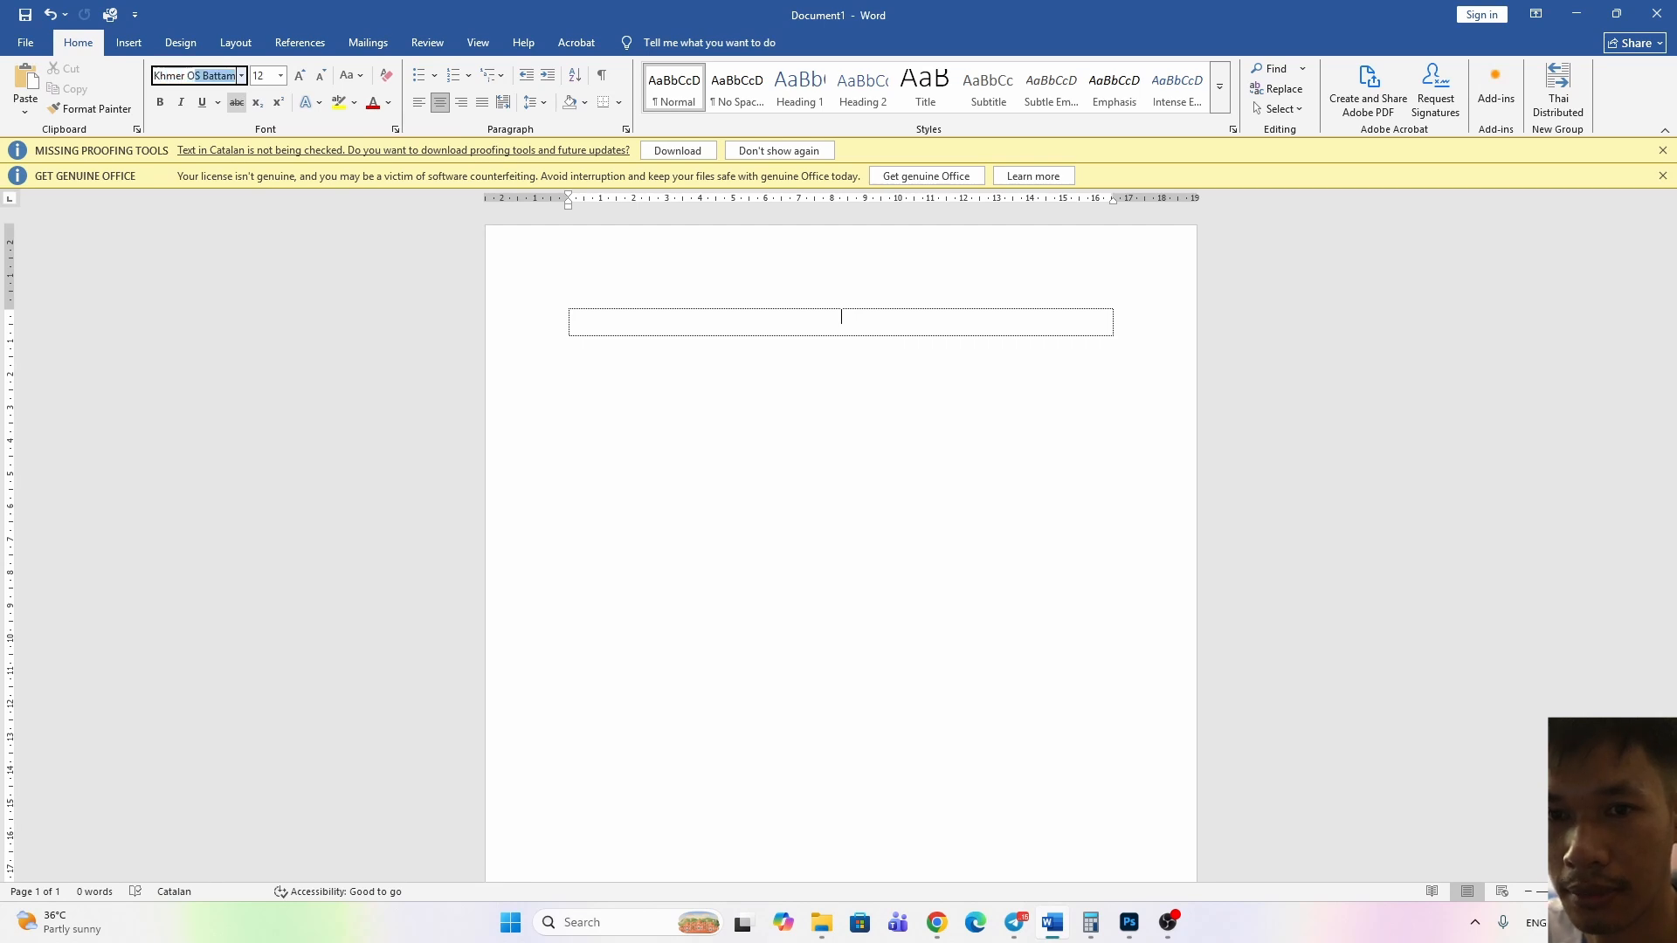
text(hmer OS)
key(BackSpace)
text(M)
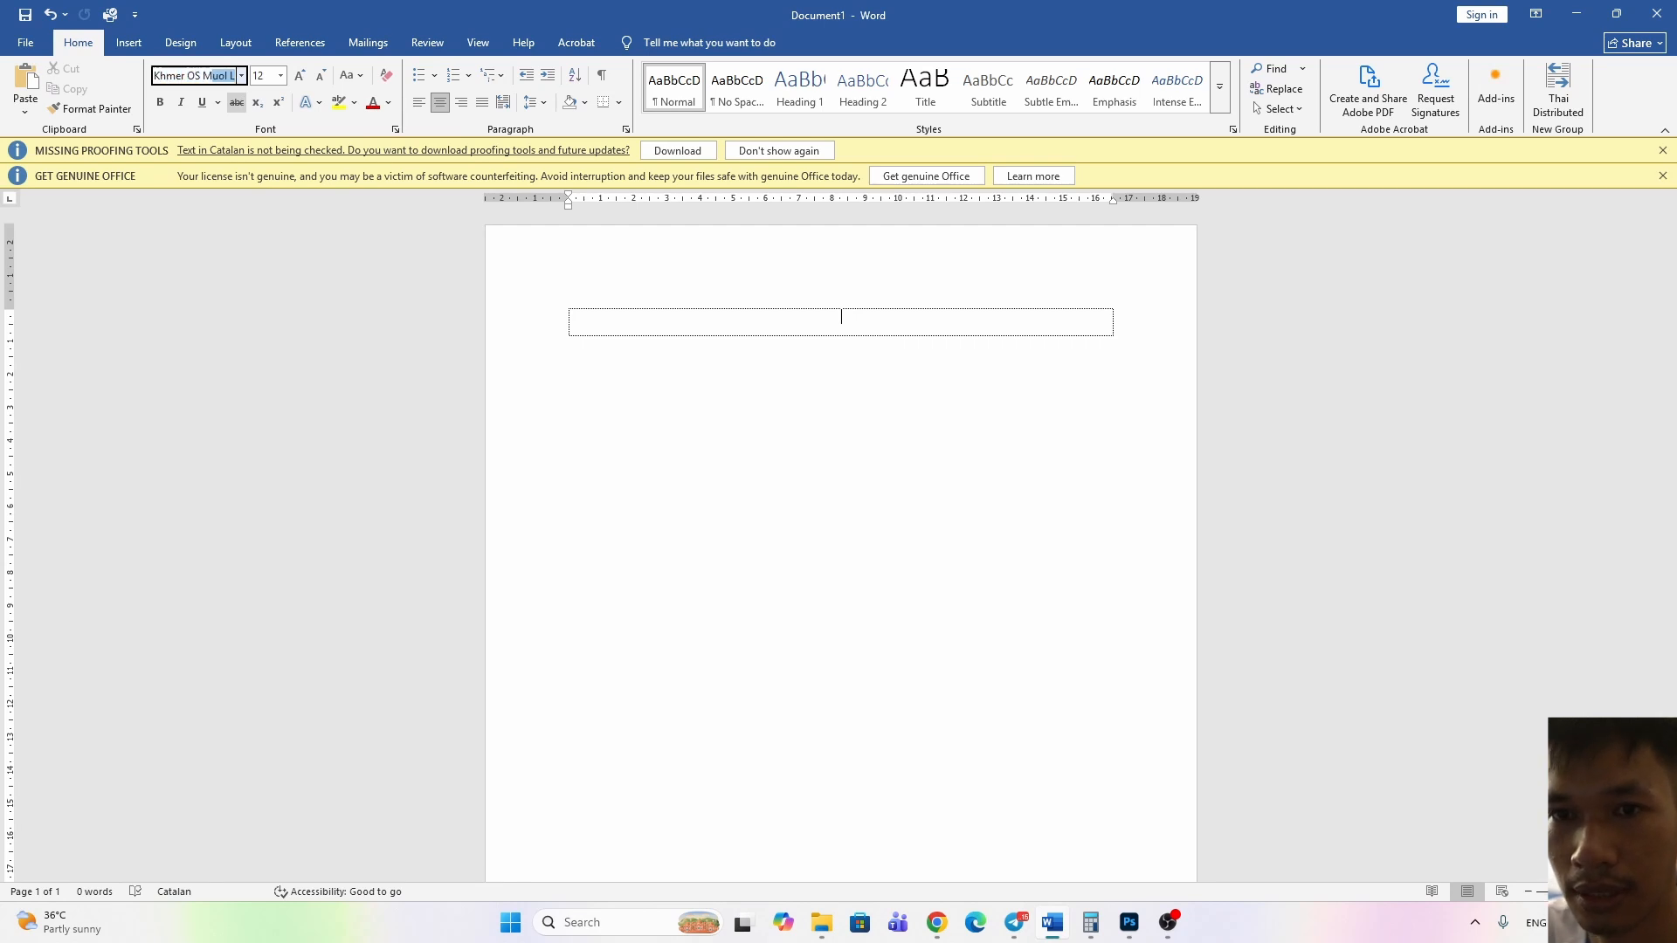
text(uol)
key(Return)
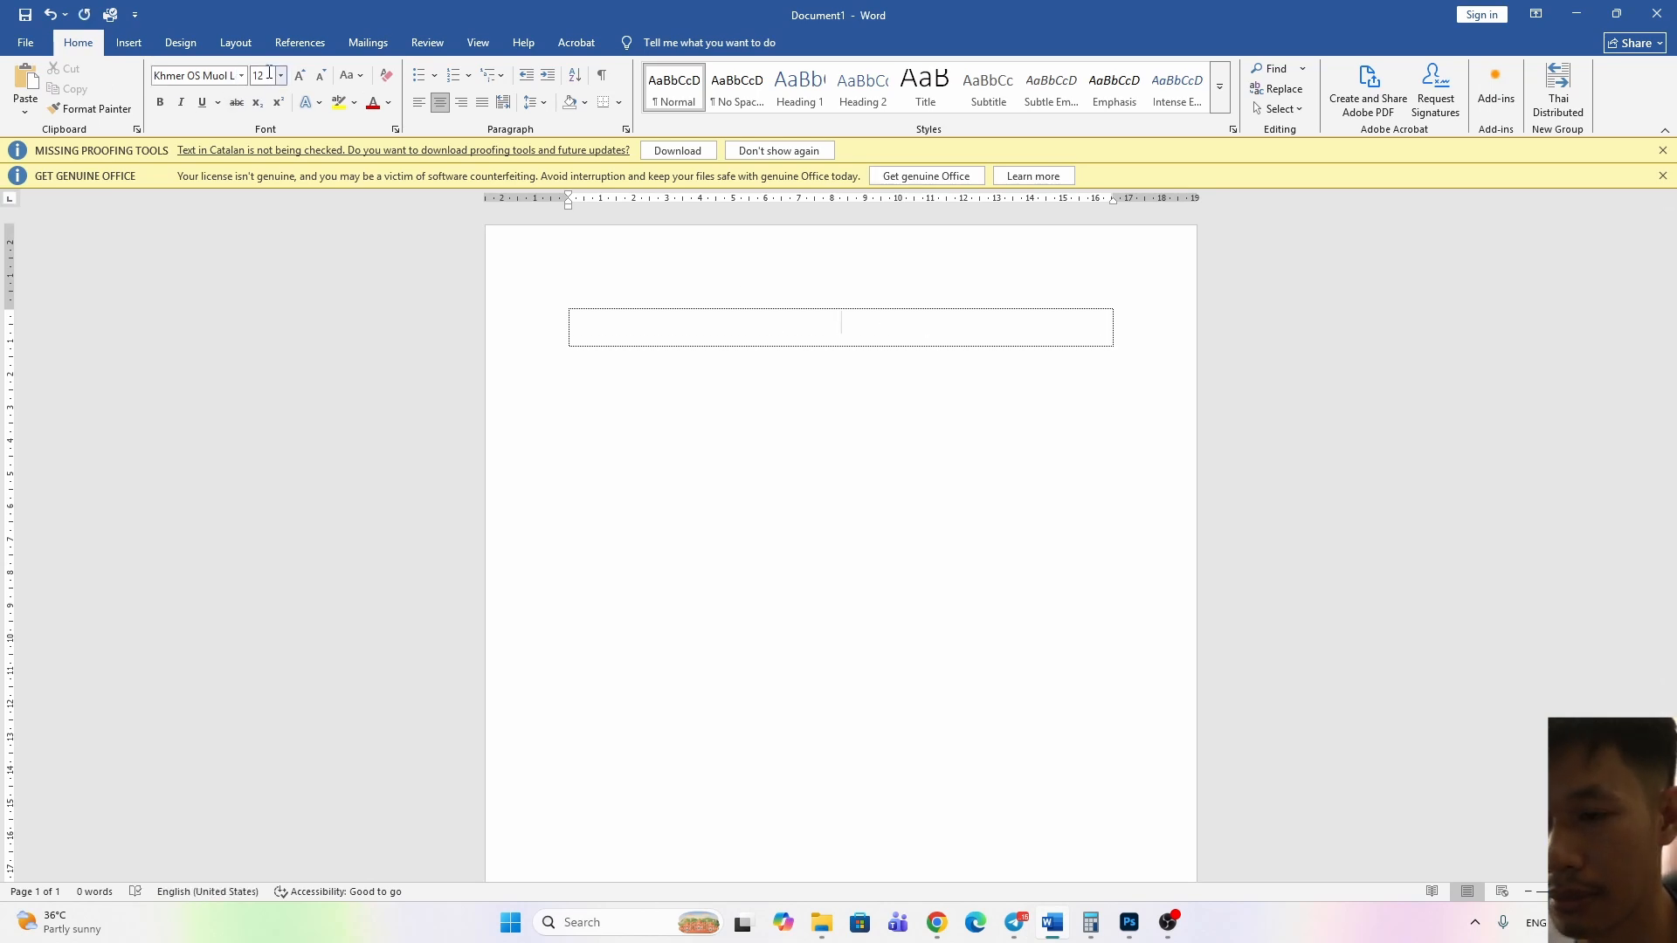
Enter "ព្រះរាជាណាចក្រកម្ពុជា" in the table's first row, using Khmer keyboard input
text(Bjr)
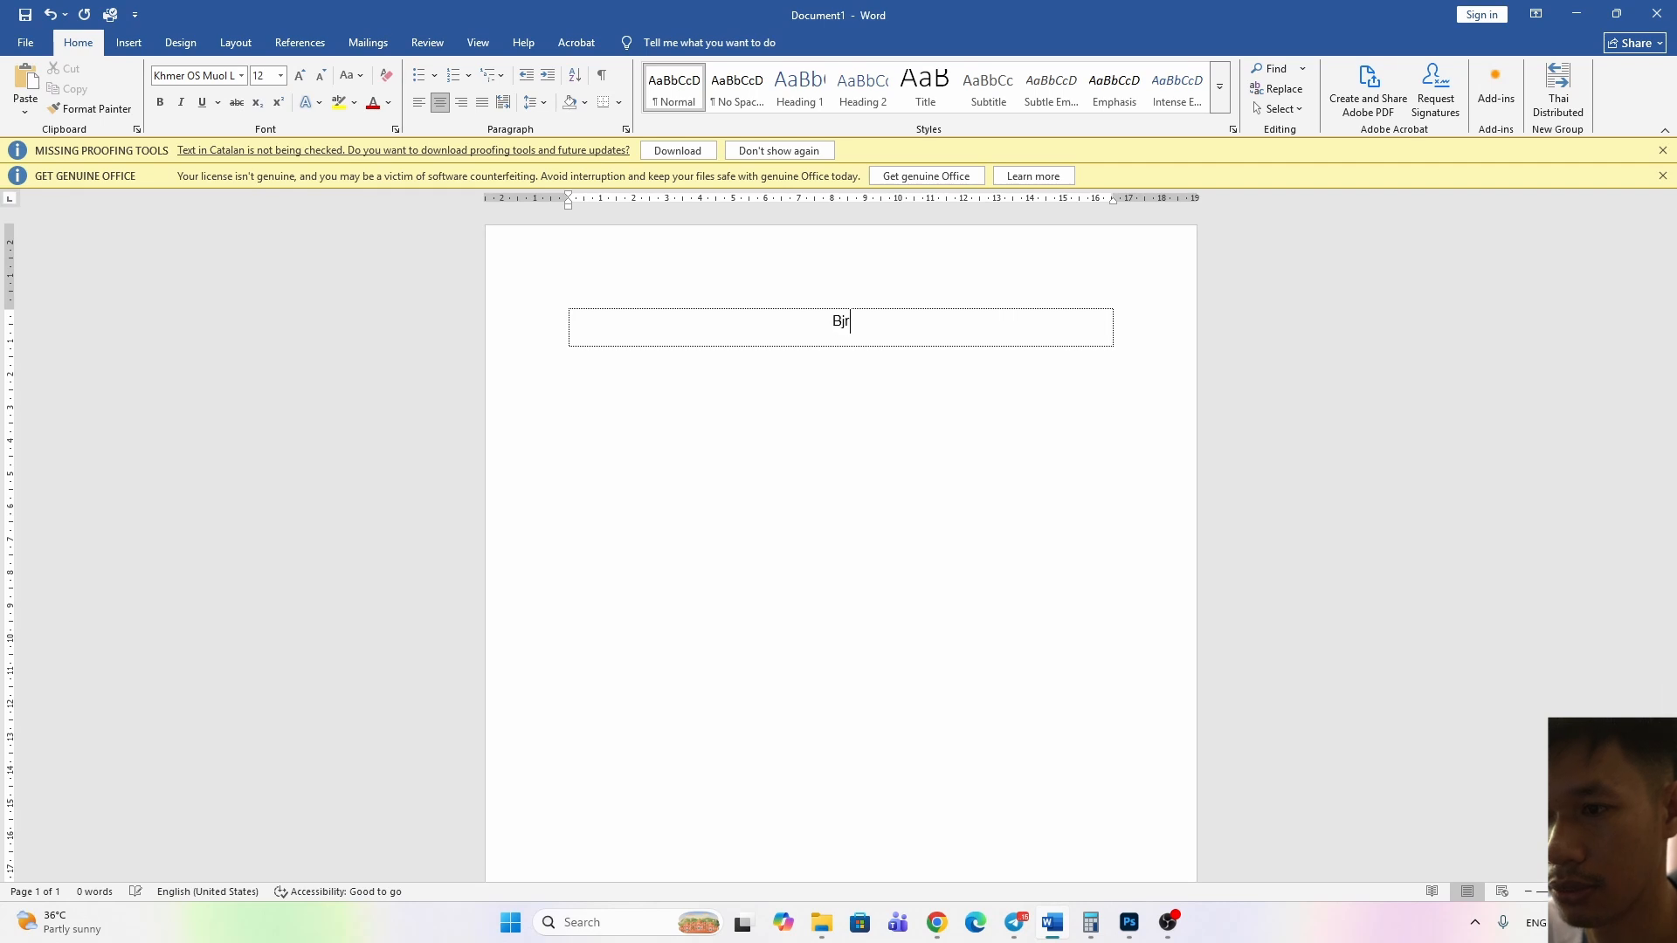
text(ព្រះរាជា)
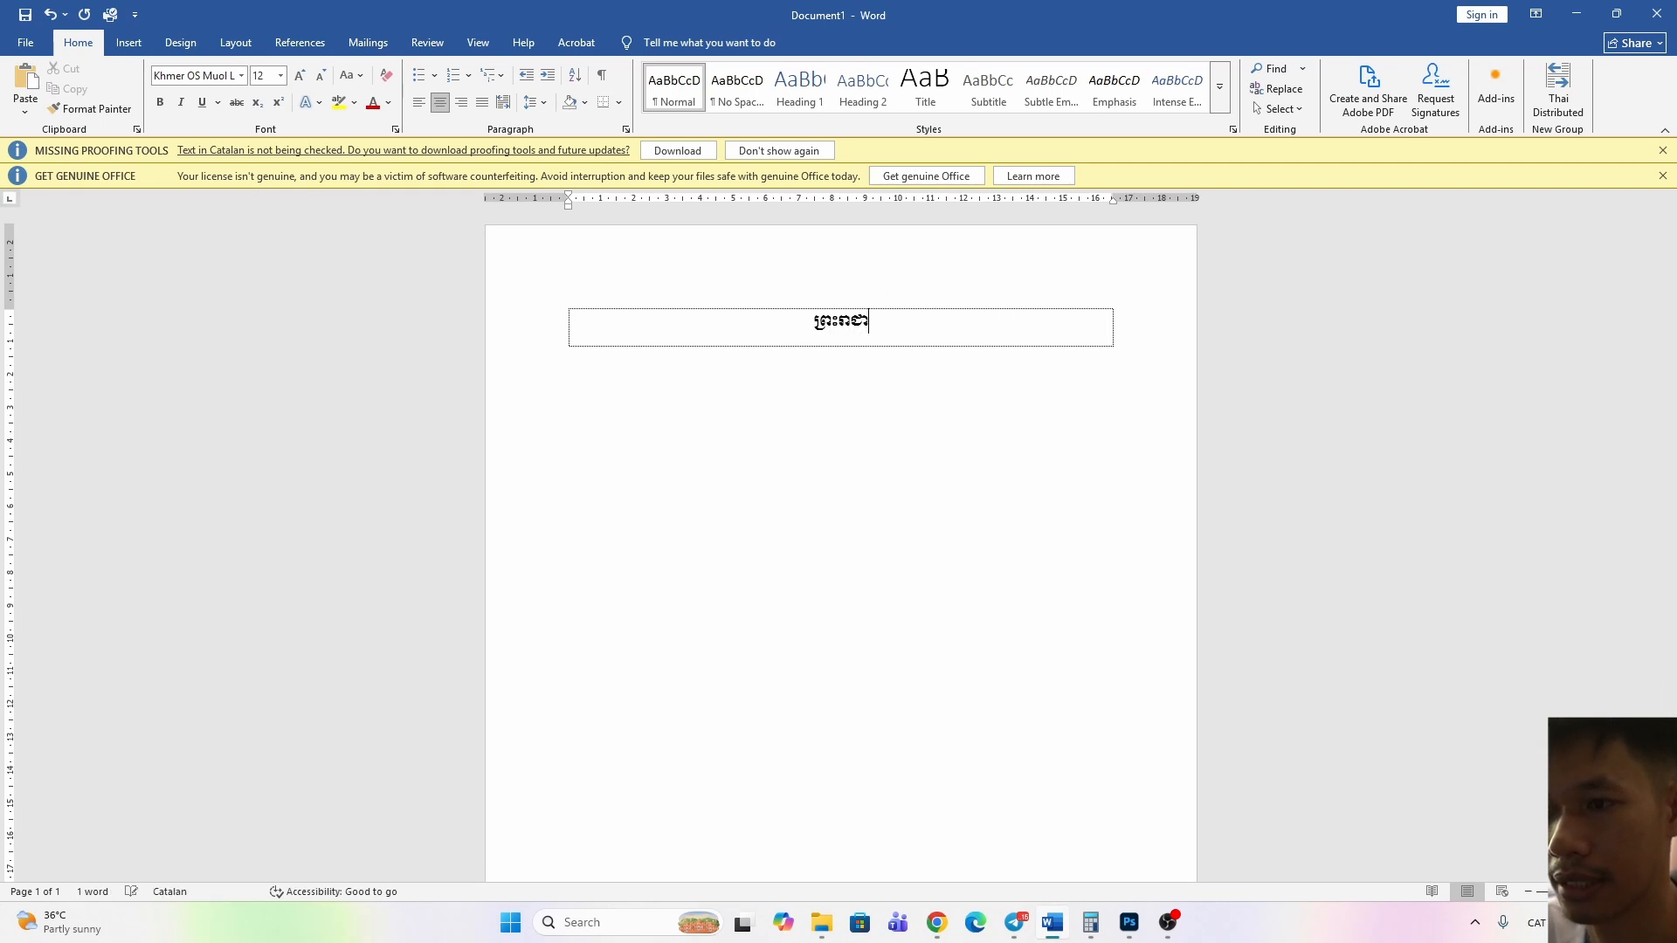
text(ណាចក្រកម)
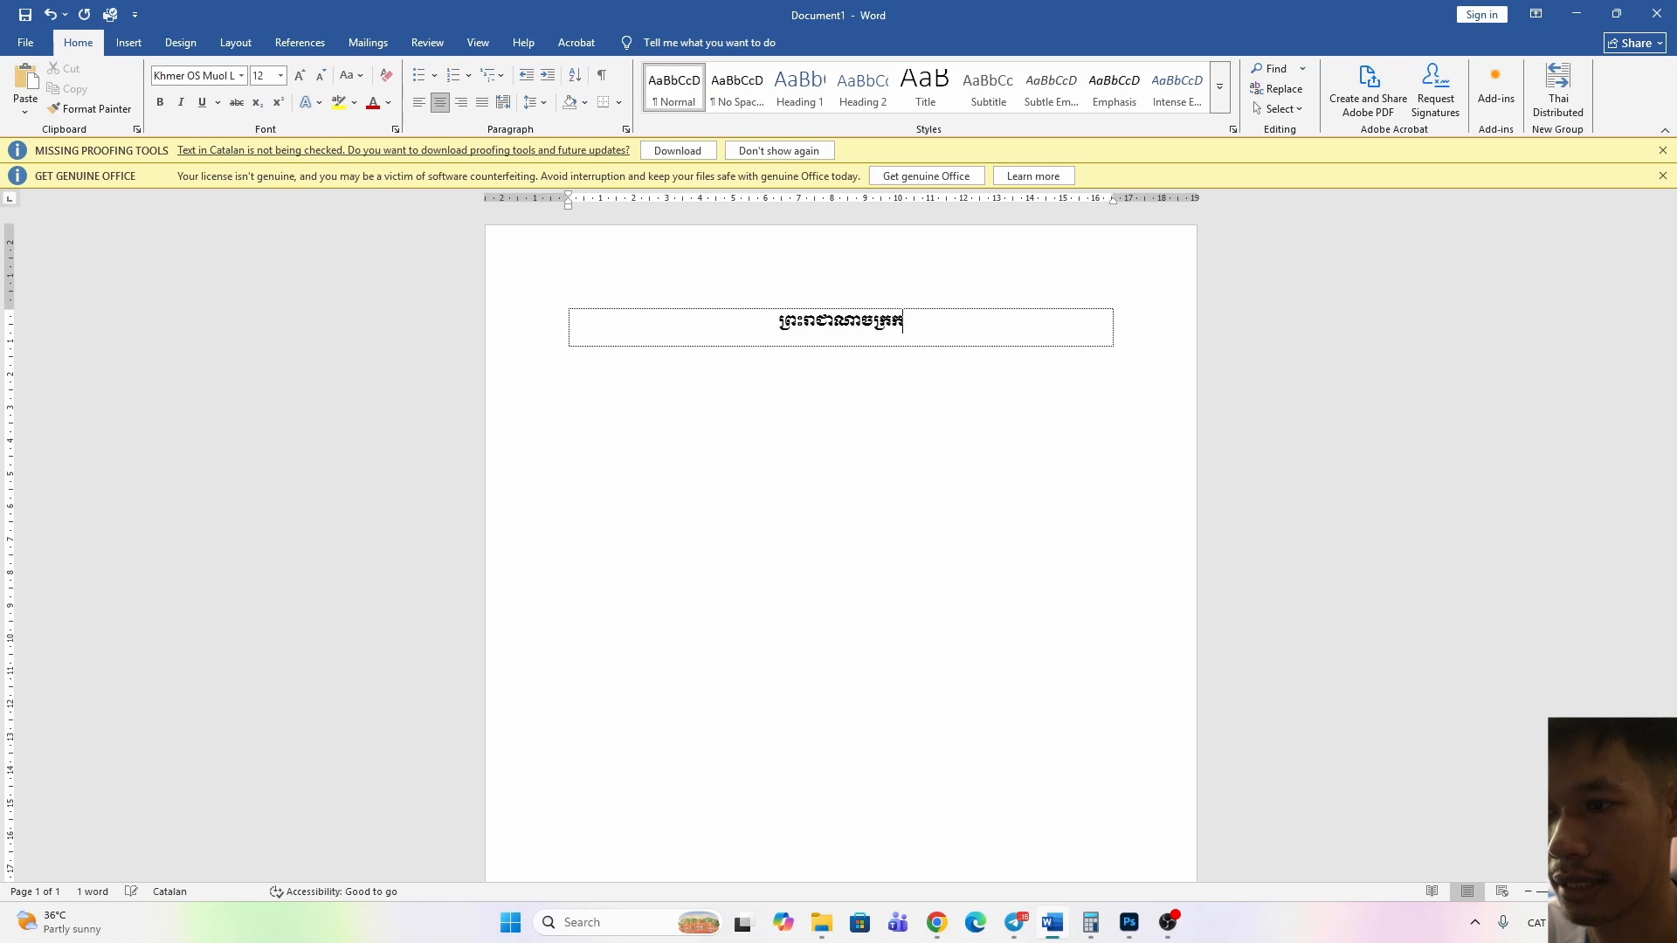
text(្ពុជា)
Add a second table row reading "ជាតិ សាសនា ព្រះមហាក្សត្រ" and an empty third row below it
key(Tab)
text(ជាតិ)
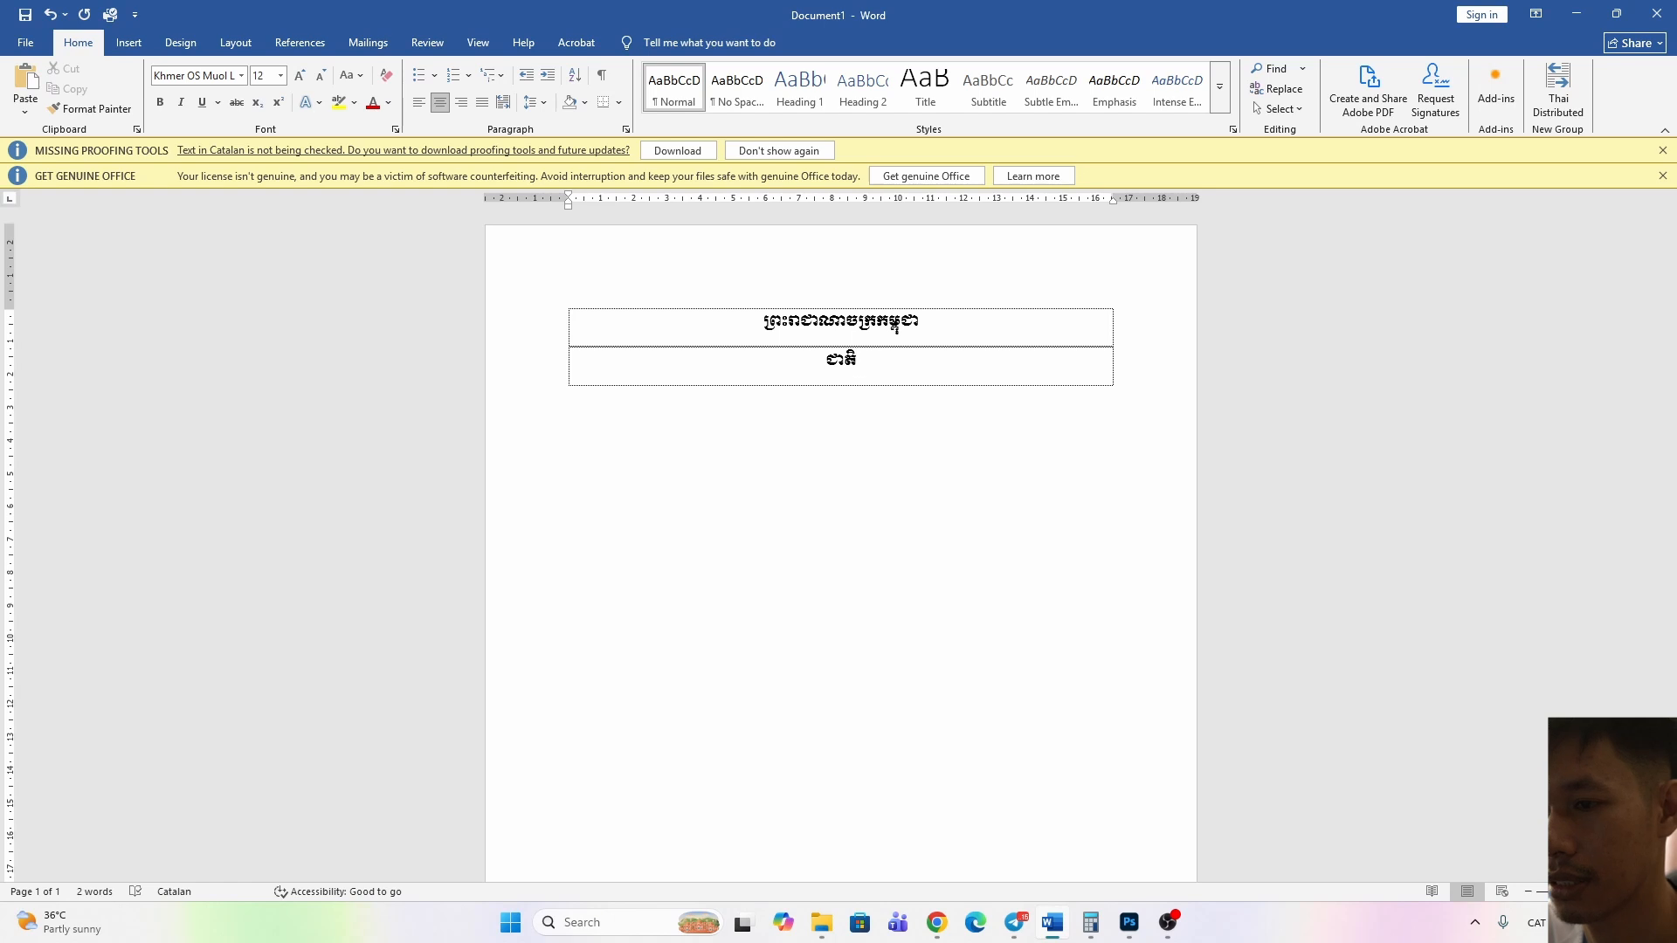
text( សាស)
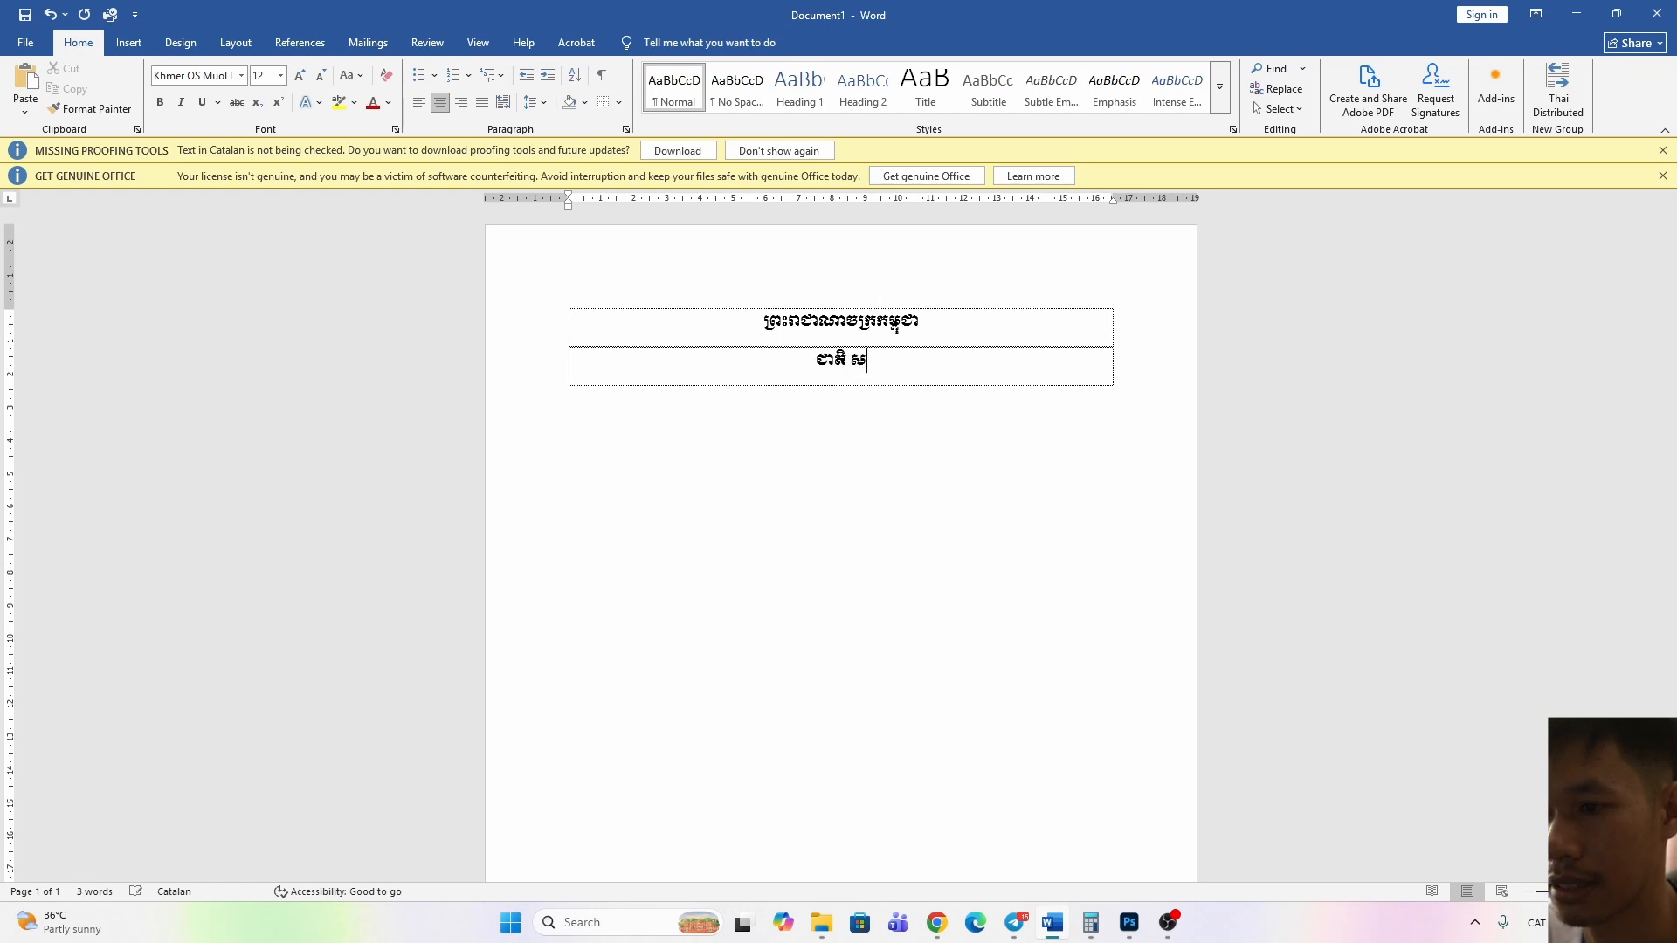
text(នា ព្រះមហាក្សត្រ)
key(Tab)
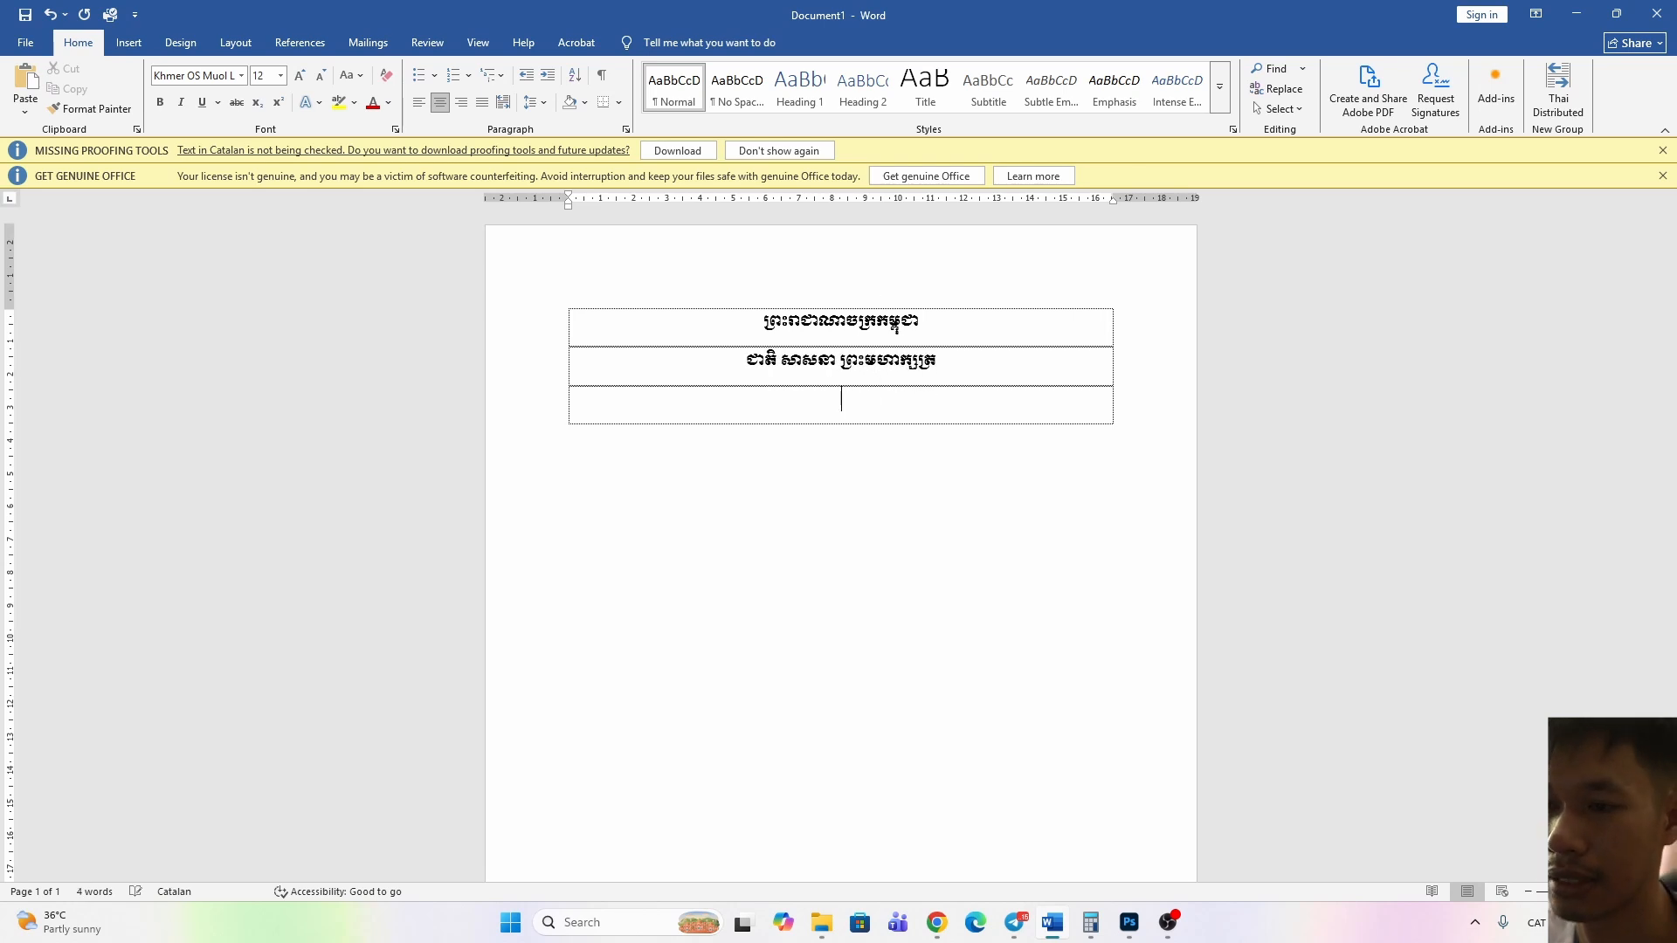
Switch the keyboard input to English and open the full Symbol dialog, moved away from the table's centre
key(alt+shift)
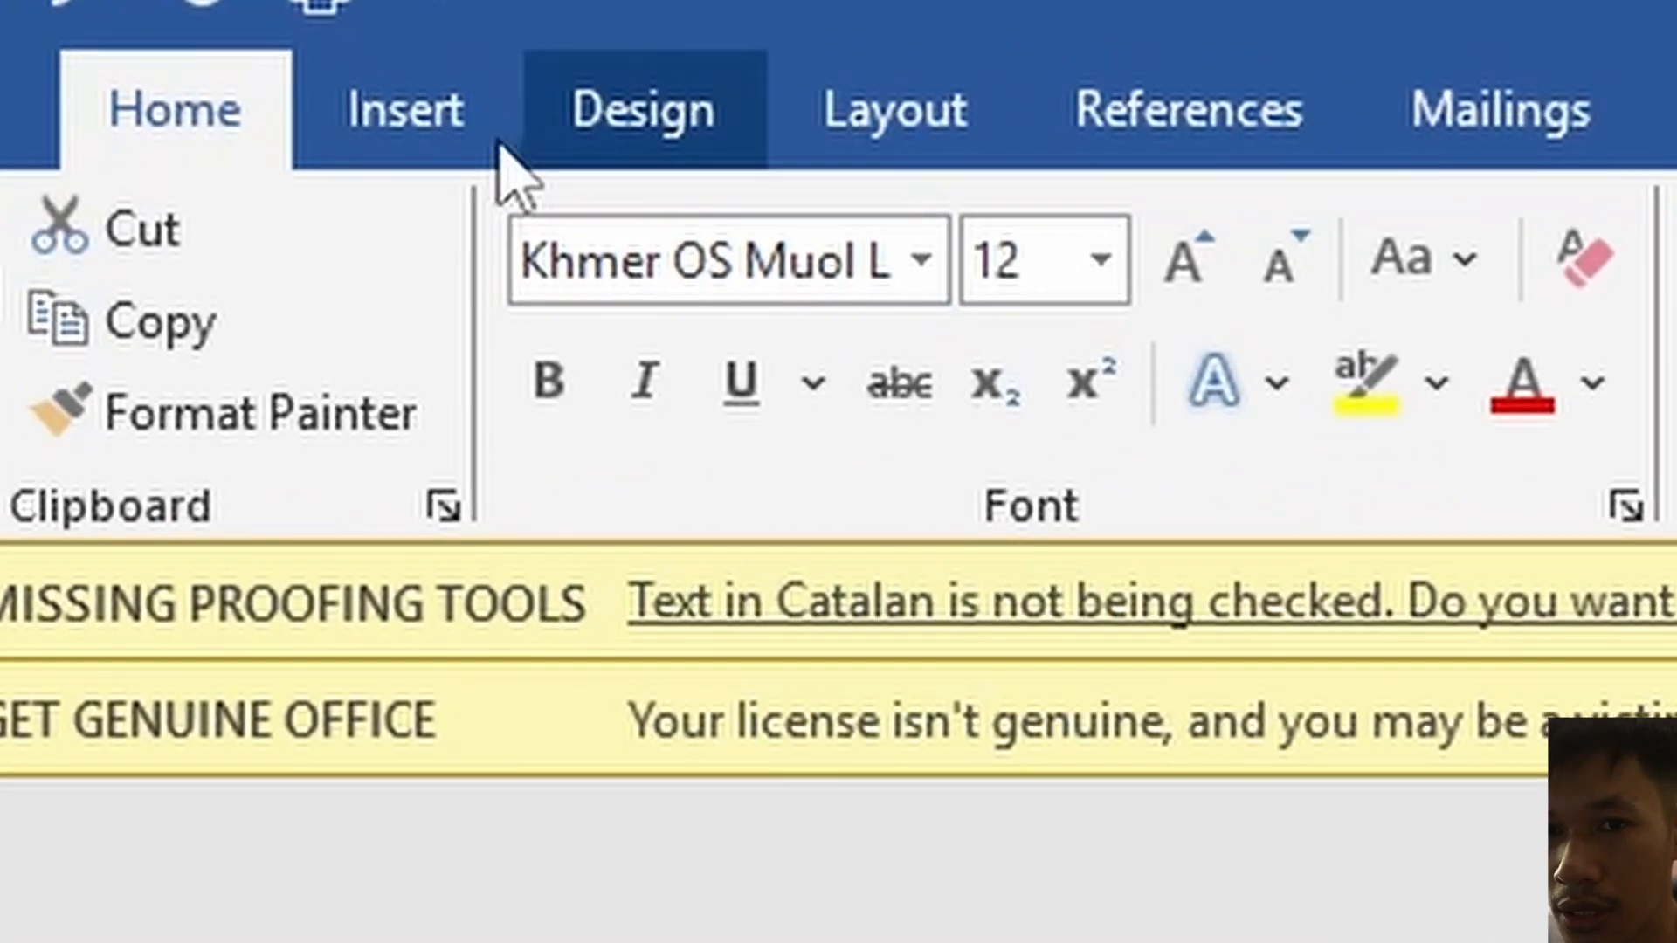
click(358, 98)
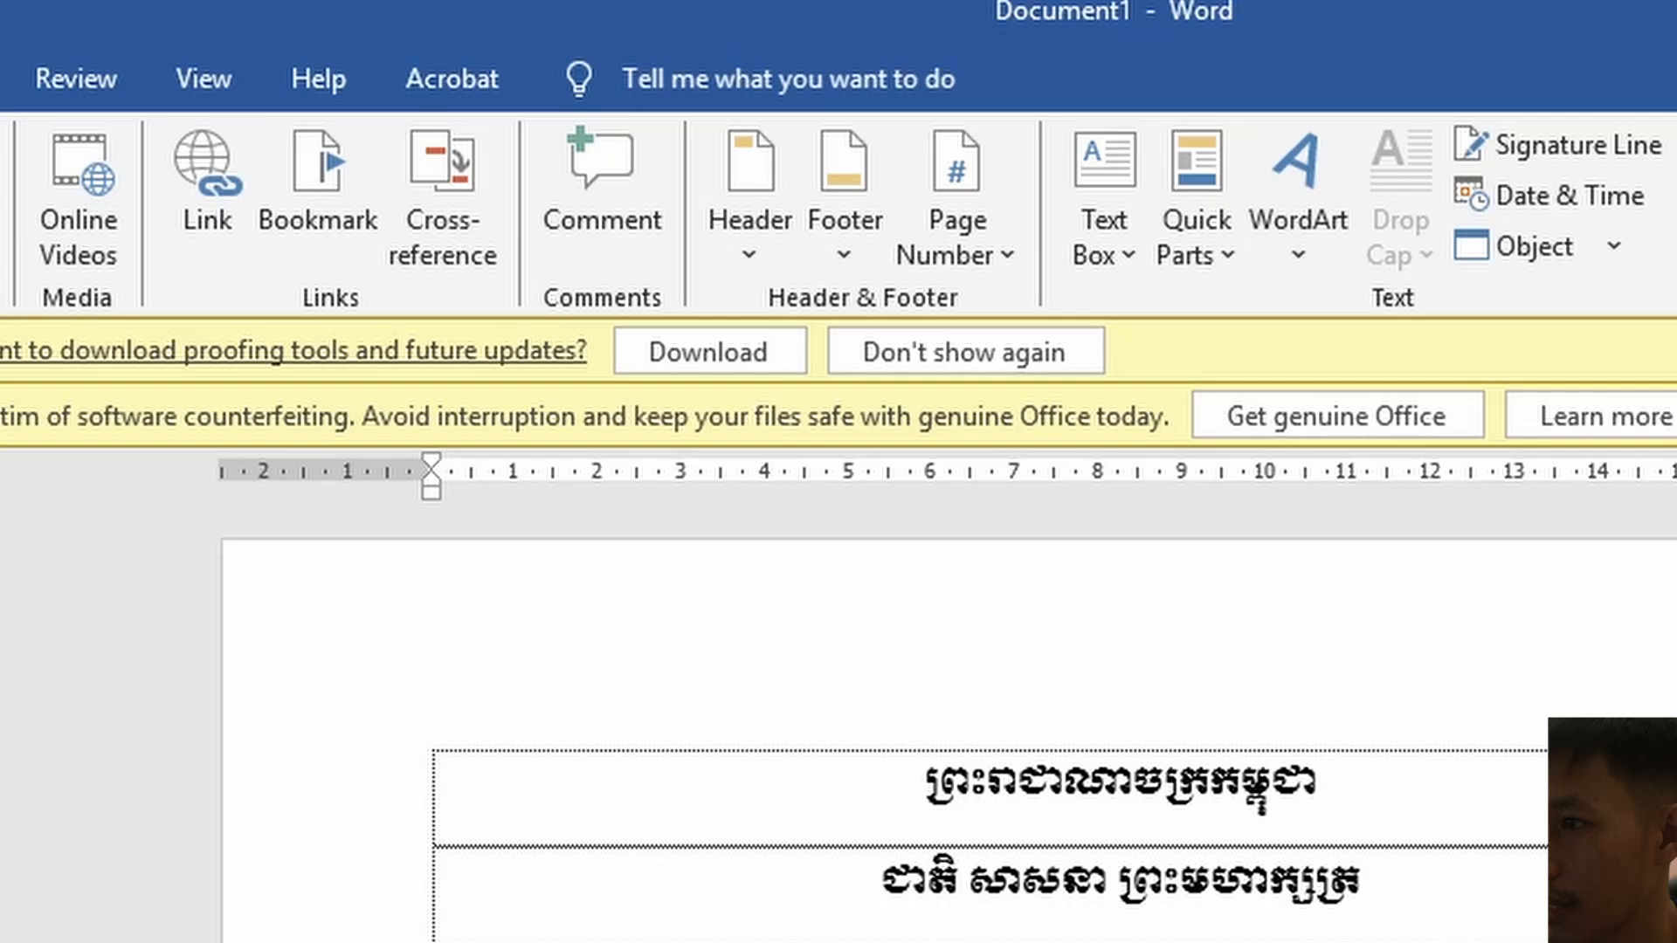
click(1616, 206)
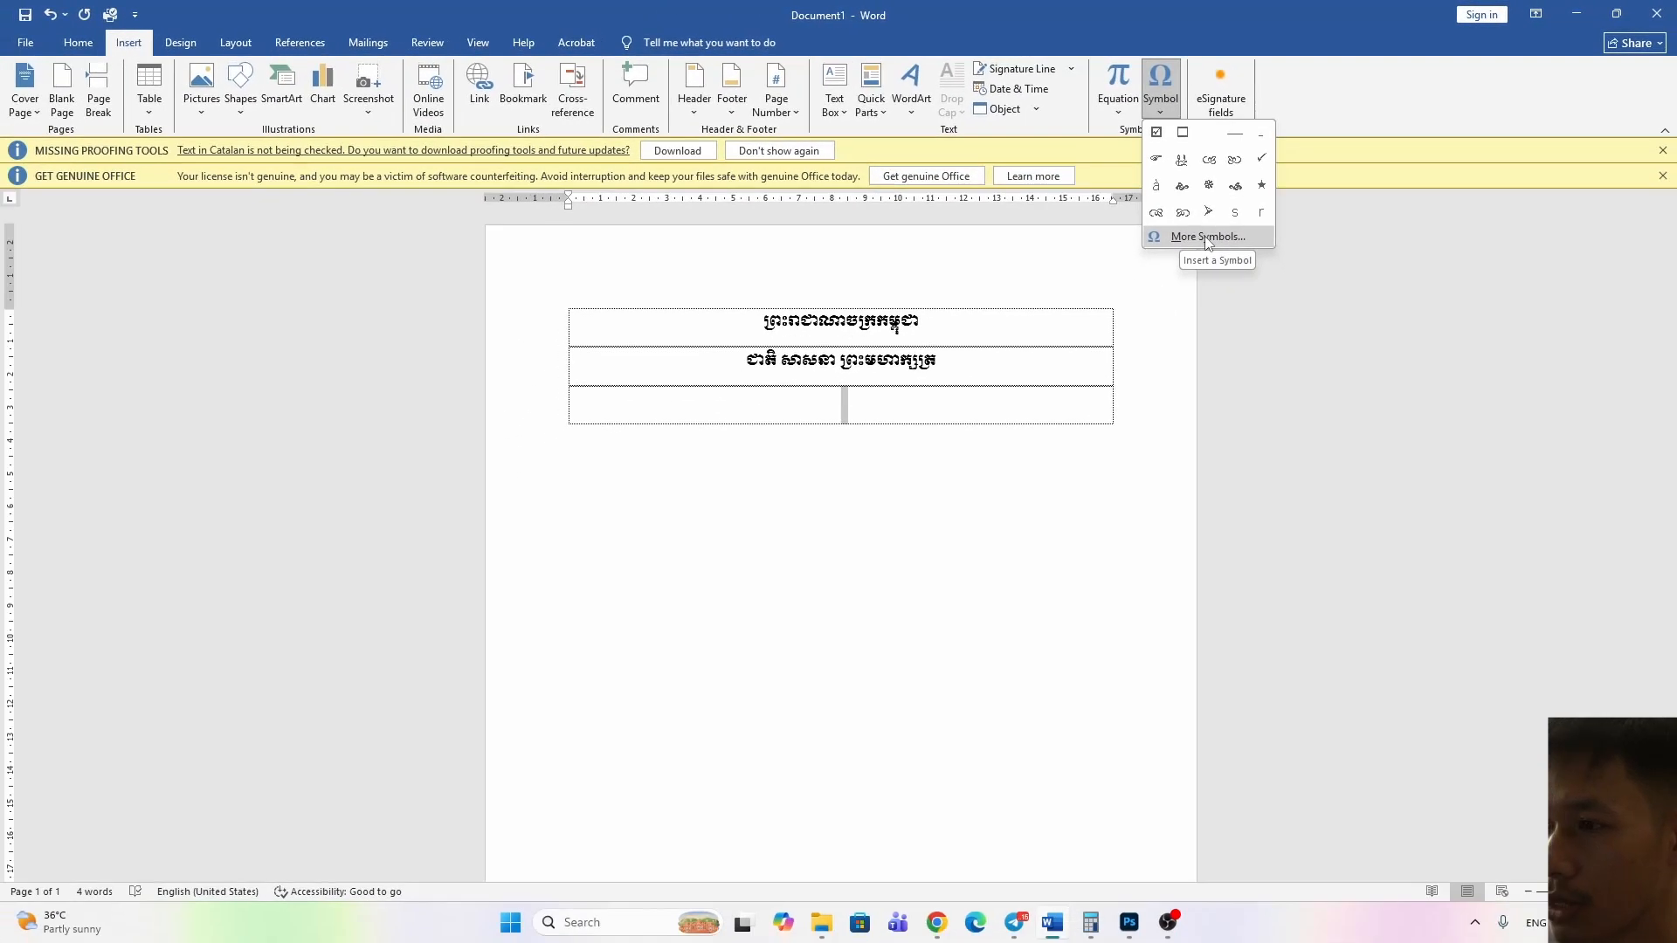
click(1207, 239)
drag(664, 219, 1154, 324)
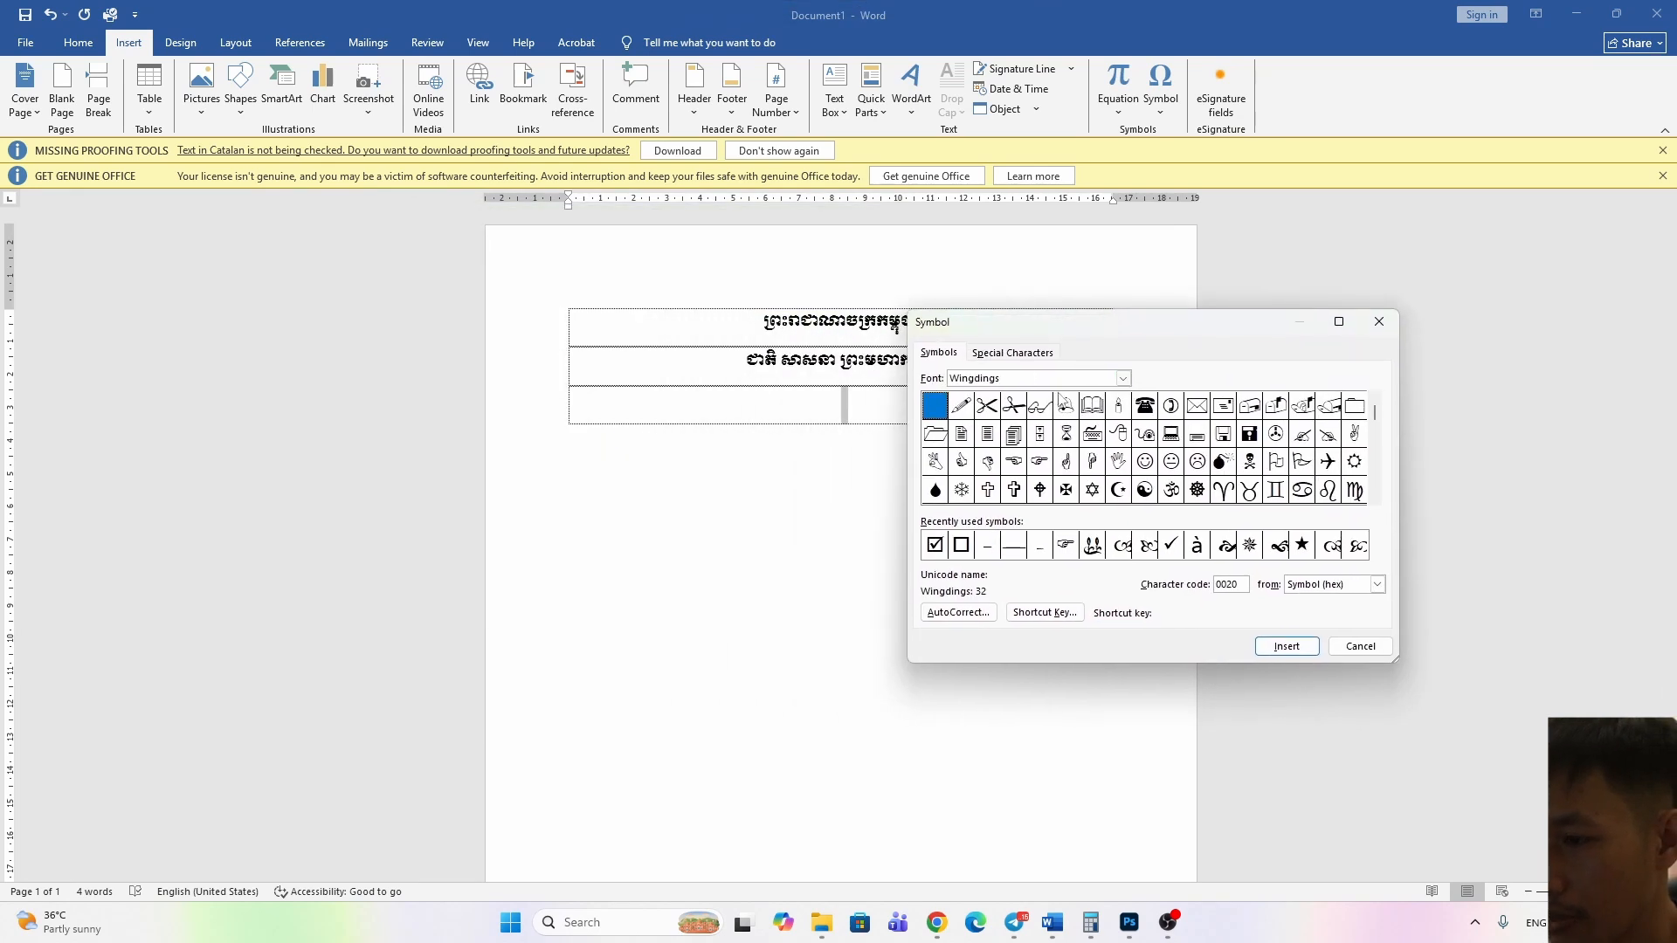
Browse the Wingdings symbol set for a decorative divider ornament
click(1123, 379)
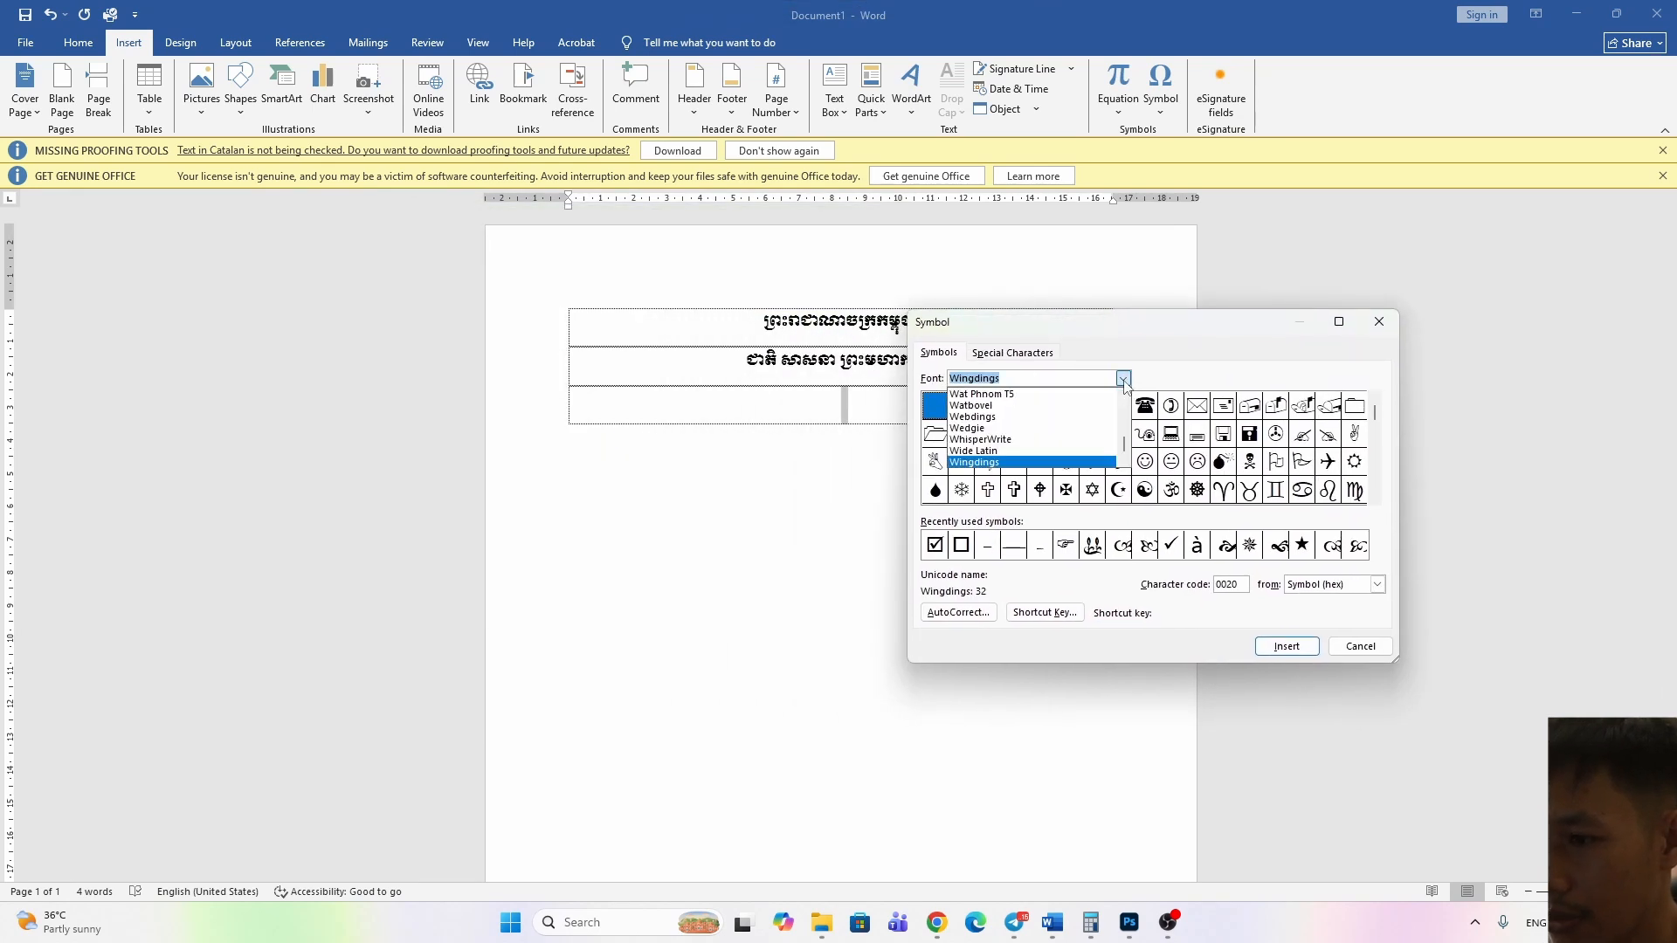
click(1124, 382)
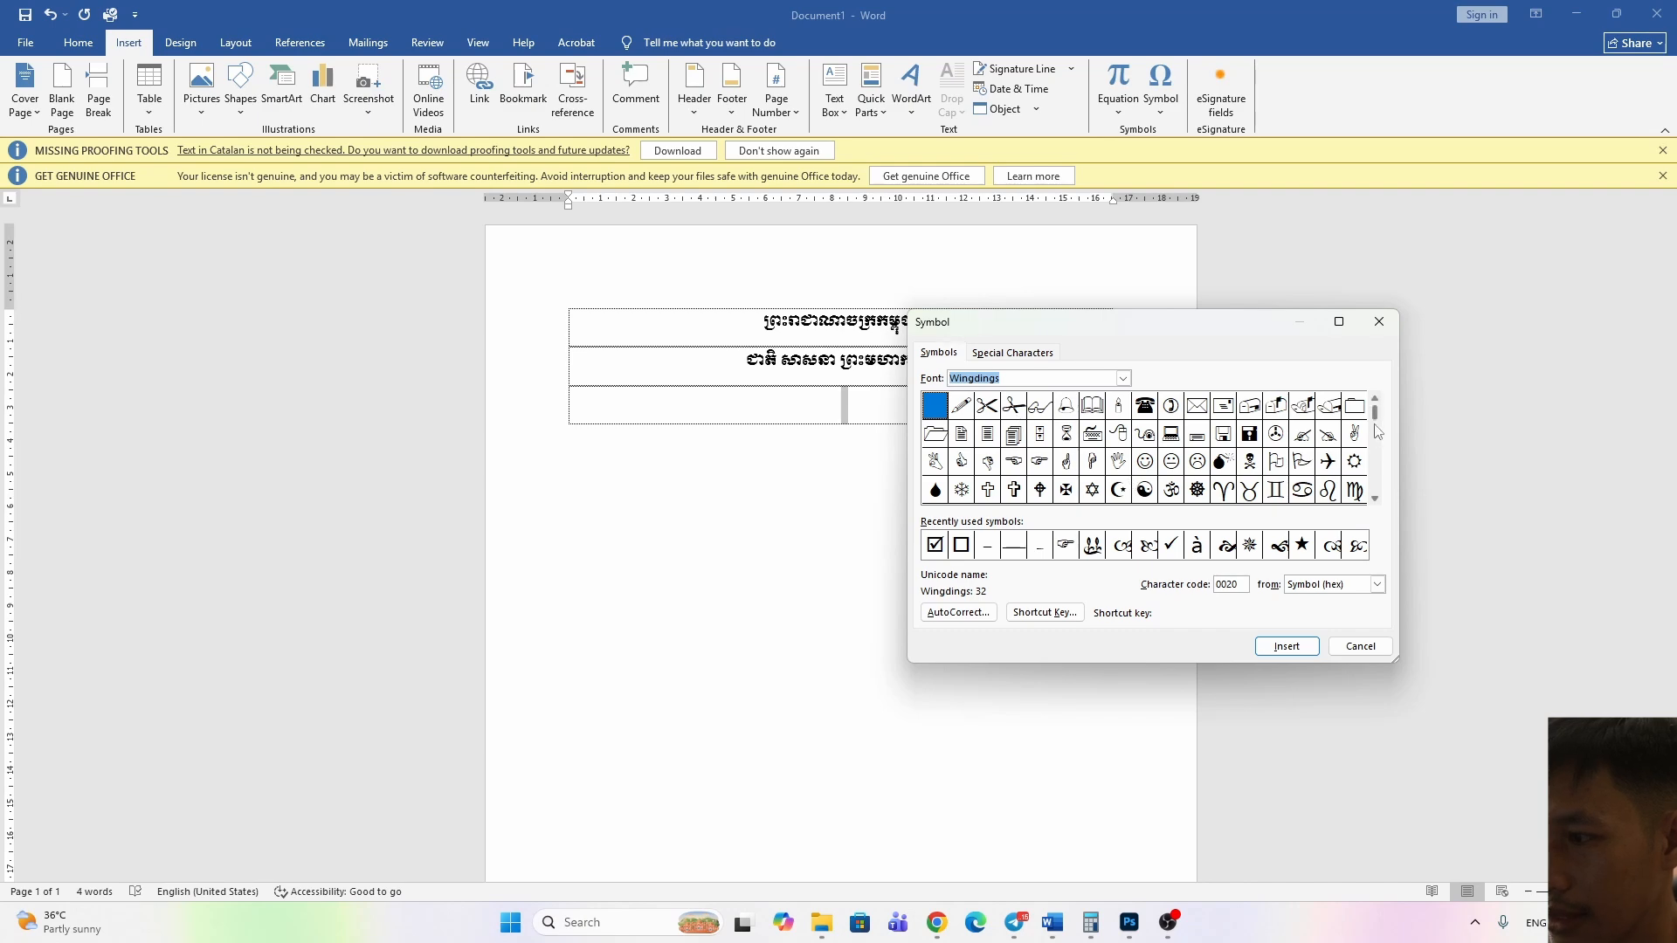
drag(1375, 412, 1376, 492)
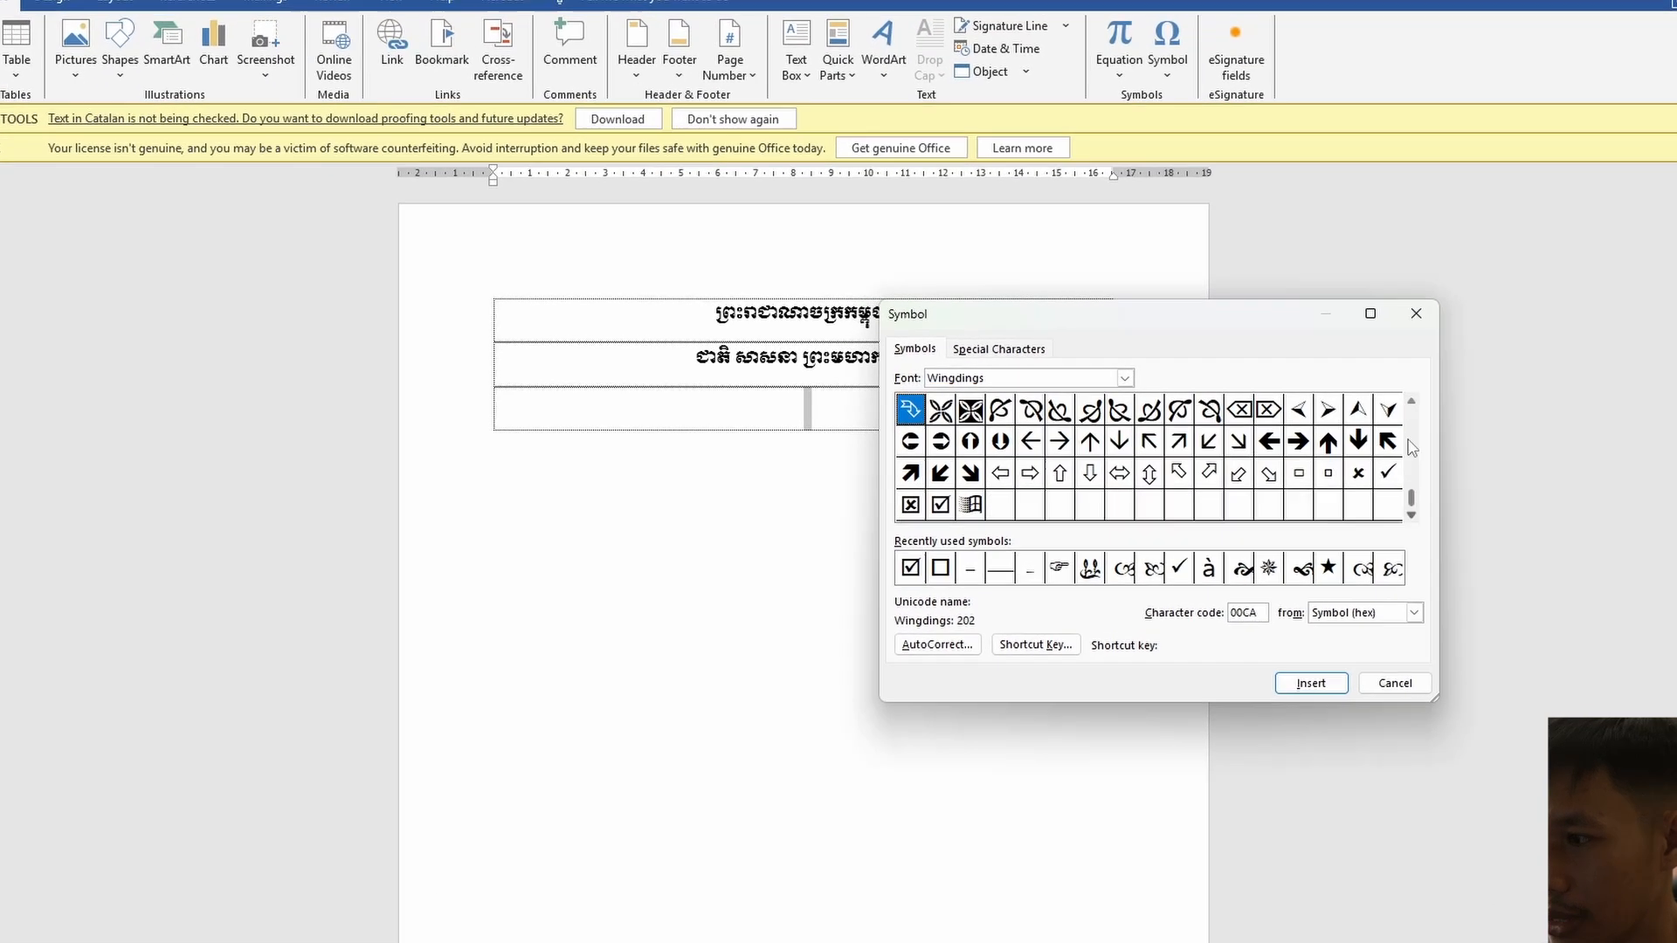
click(1412, 402)
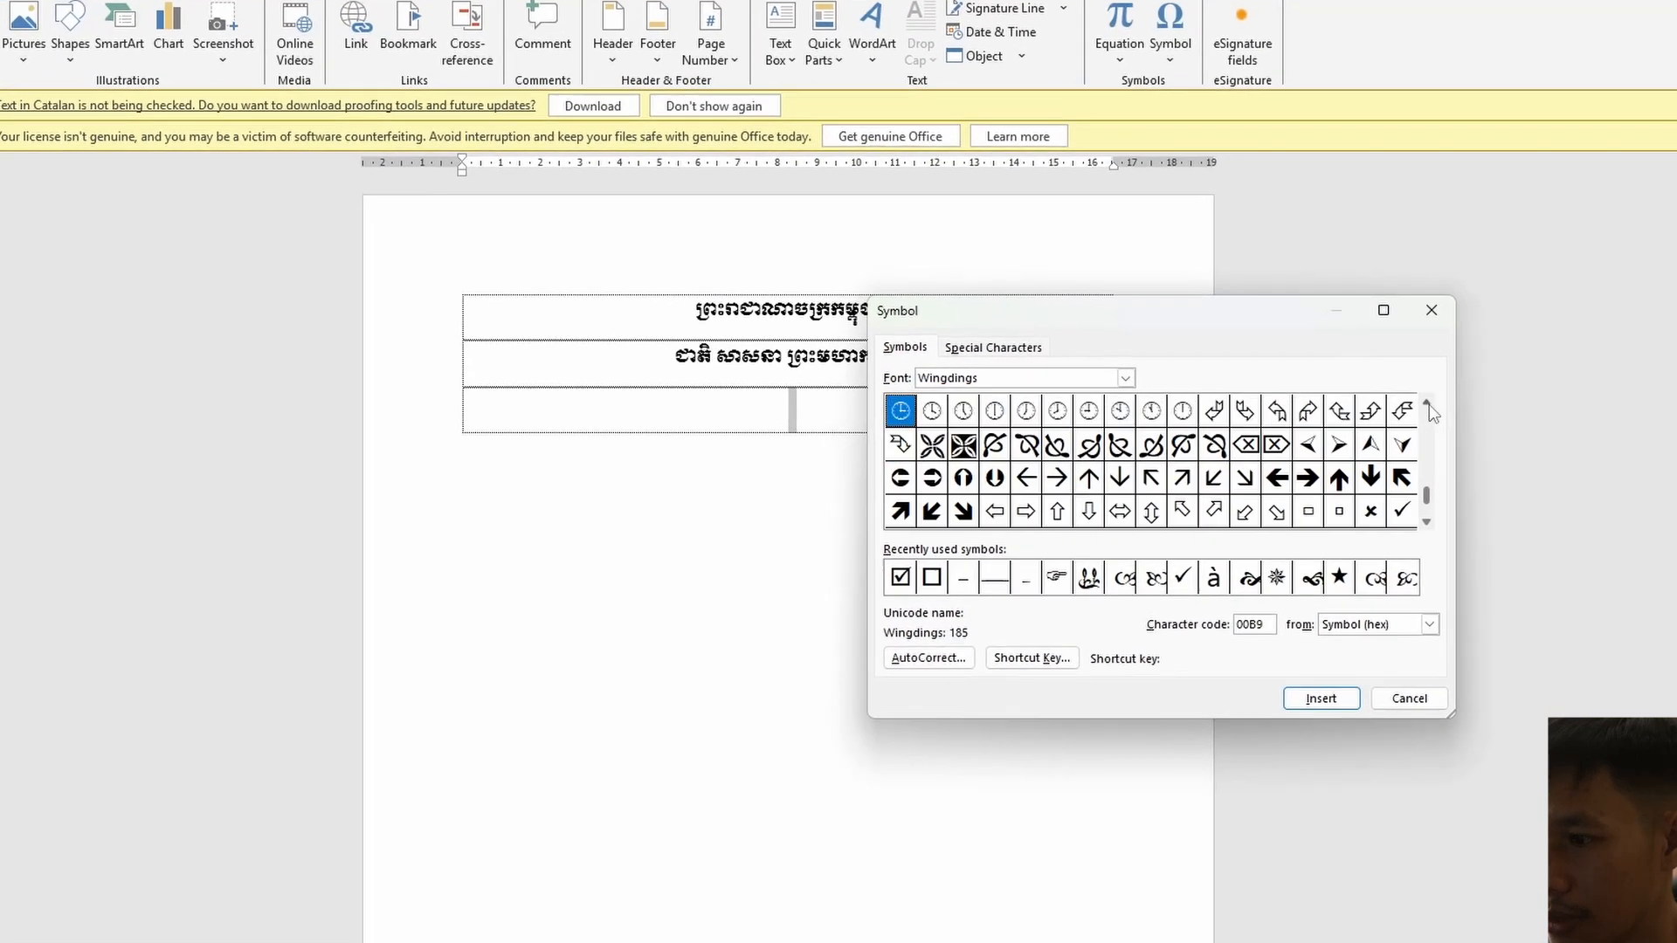
click(1412, 402)
click(1412, 402)
click(1412, 403)
click(1412, 403)
click(1412, 403)
click(1412, 403)
click(1412, 403)
click(1475, 408)
click(1475, 409)
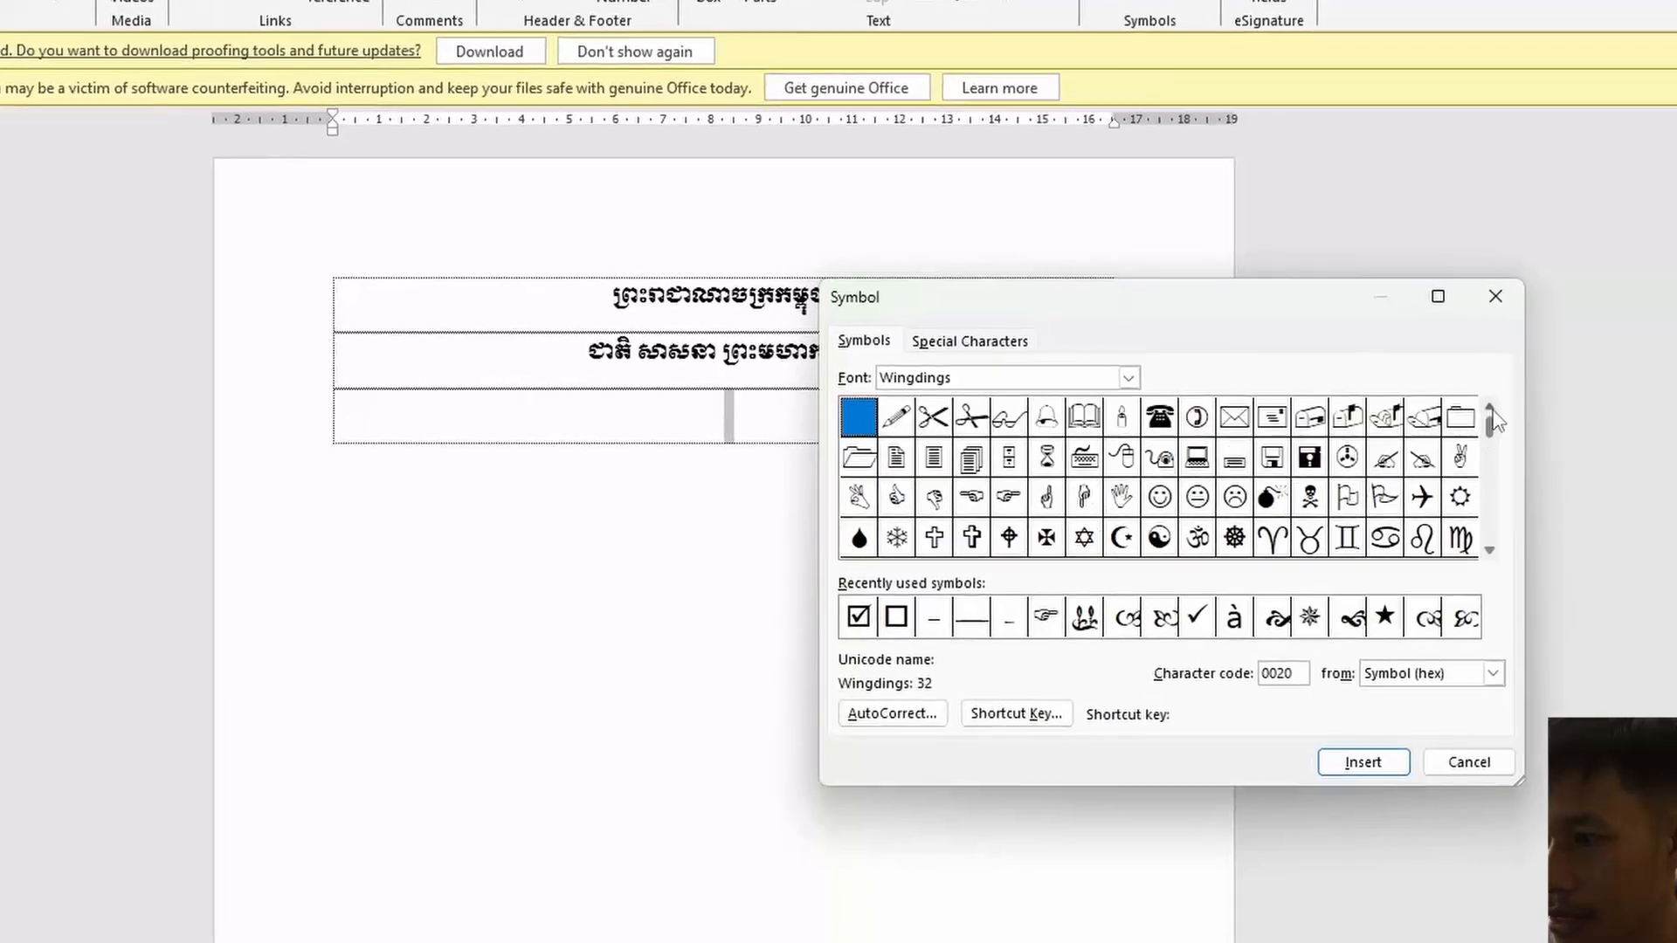
click(1537, 572)
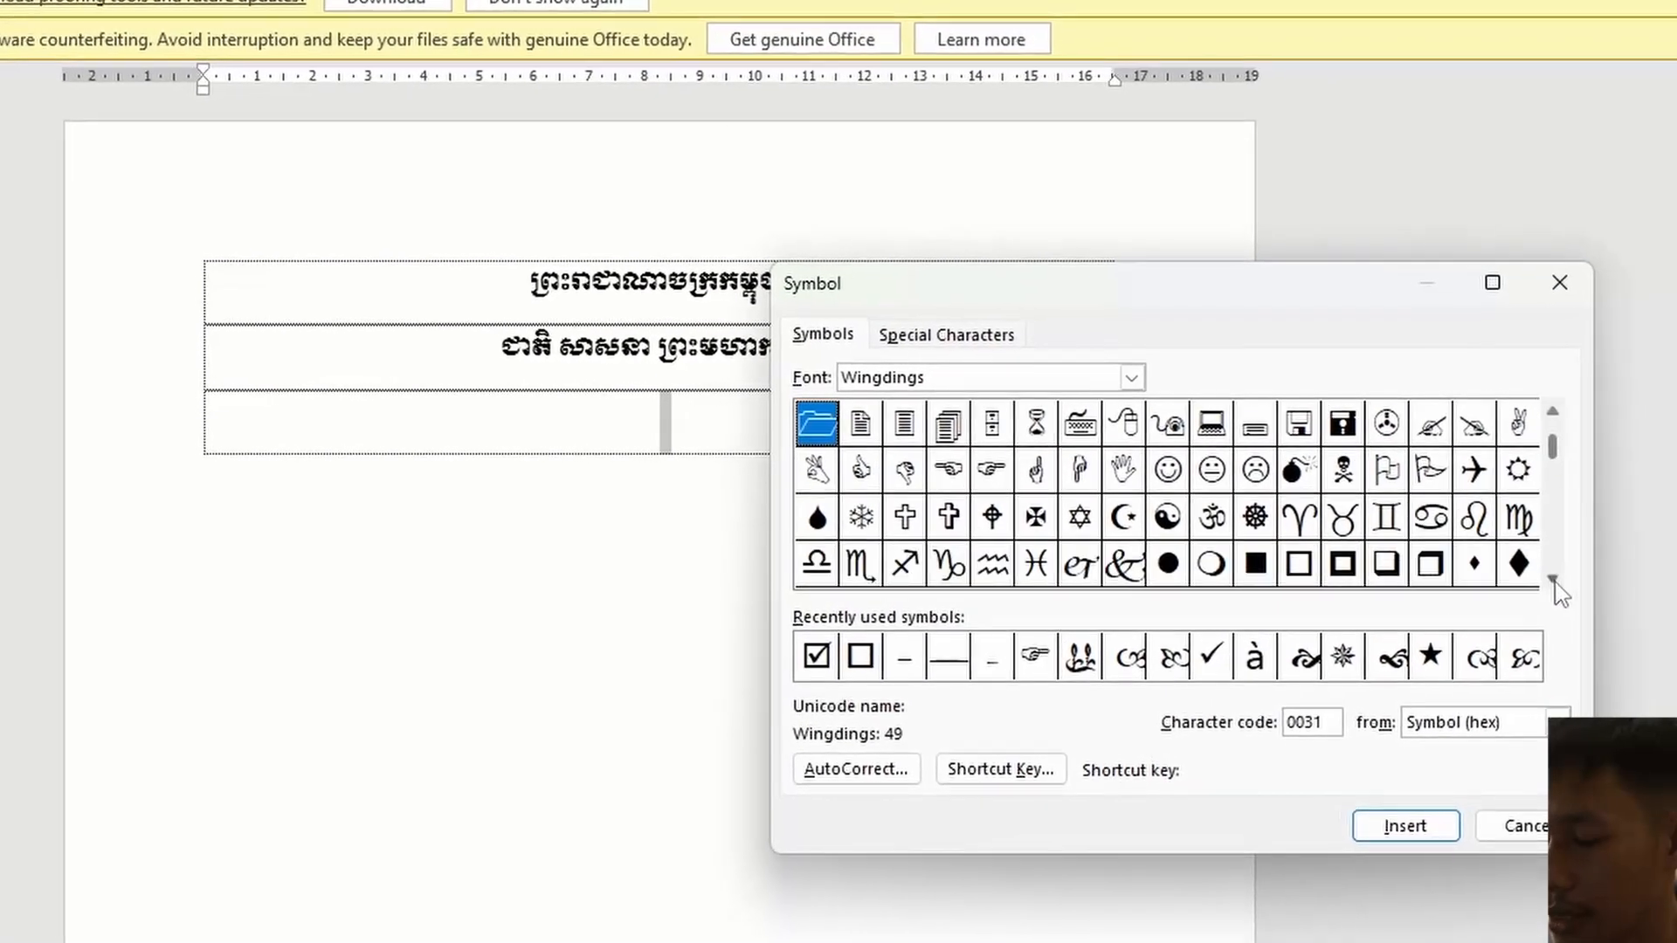
click(1537, 572)
click(1537, 572)
click(1537, 572)
click(1537, 572)
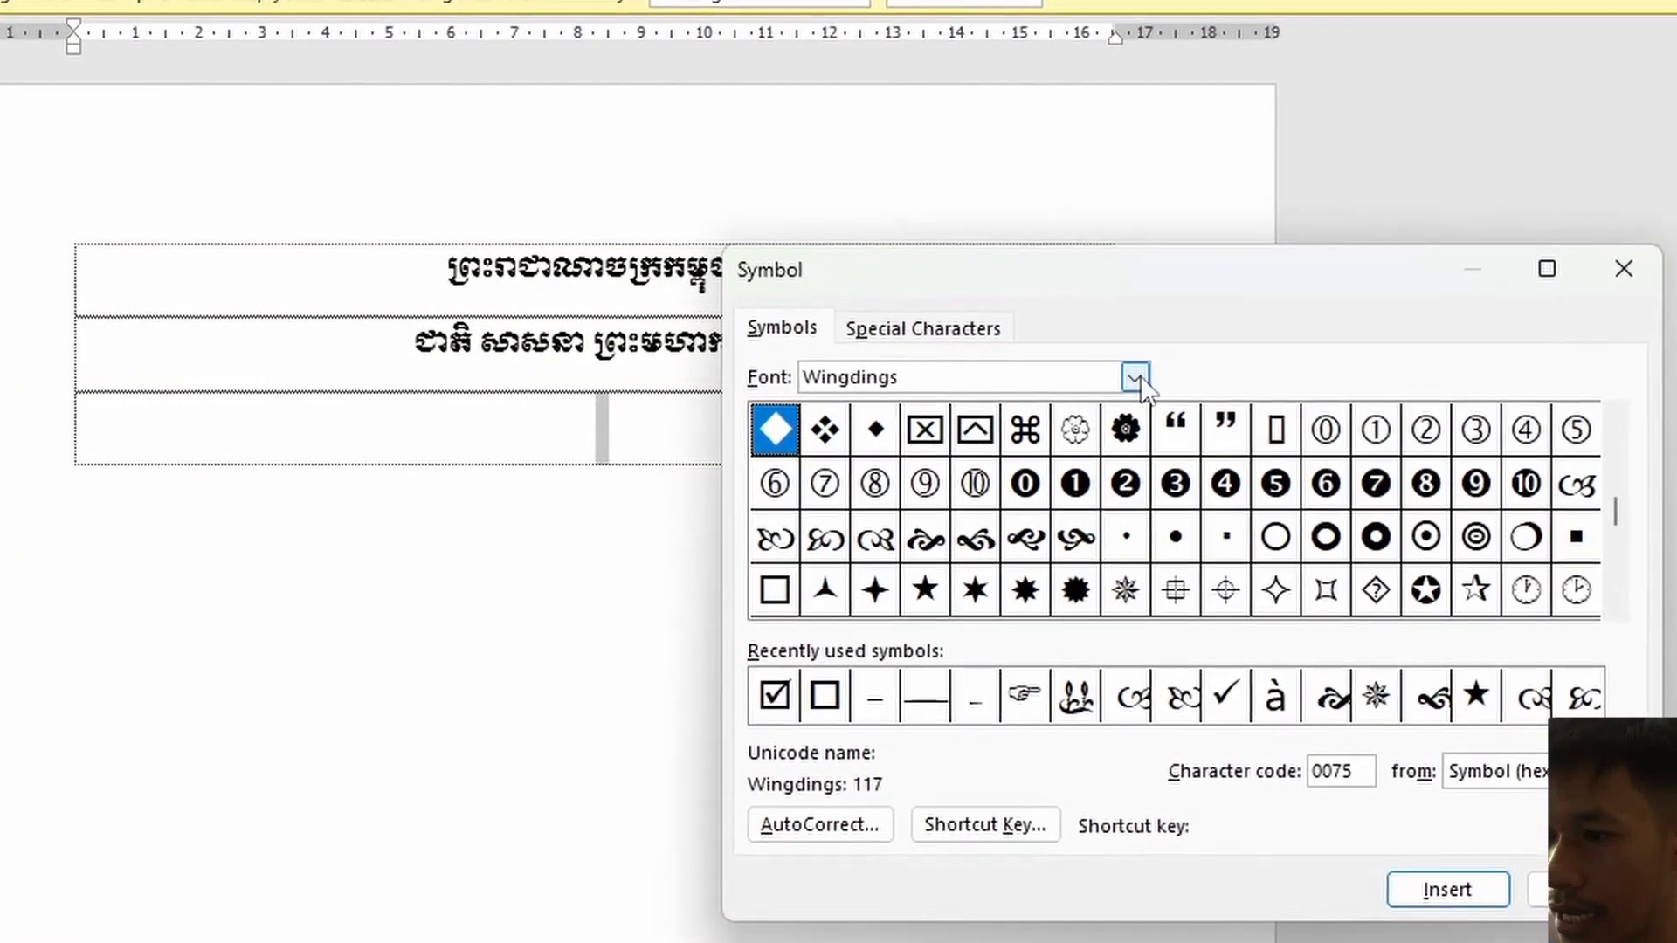
Set the symbol font to Tacteing in the Symbol dialog
click(1133, 377)
scroll(937, 435, up, 3)
scroll(915, 443, down, 6)
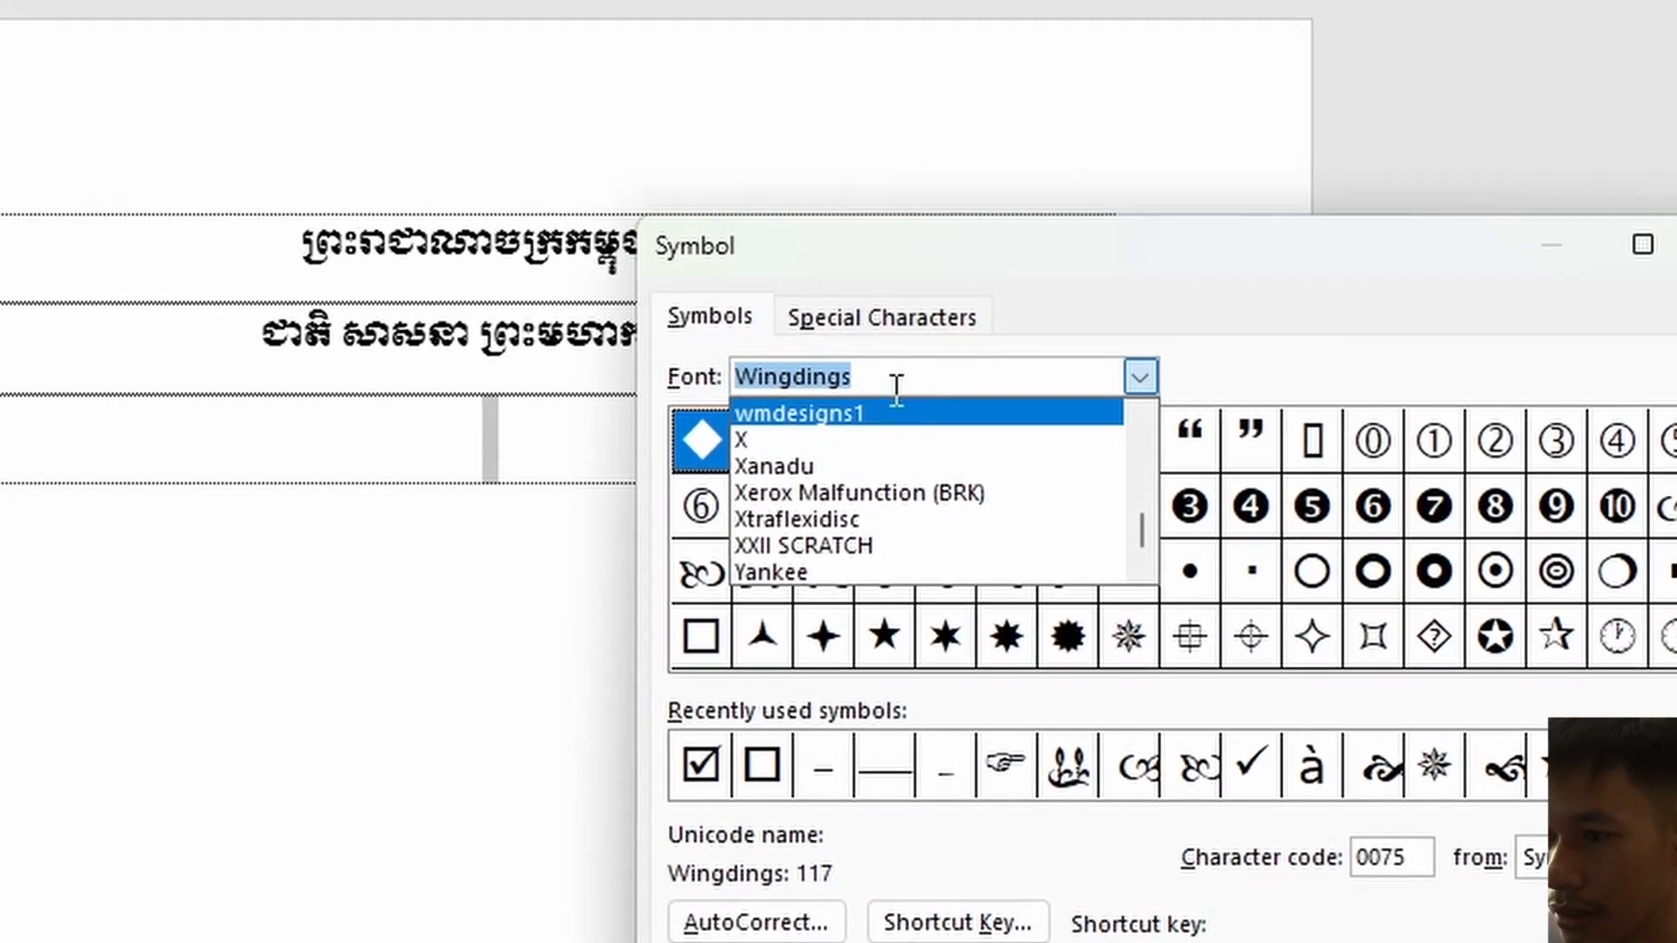
text(t)
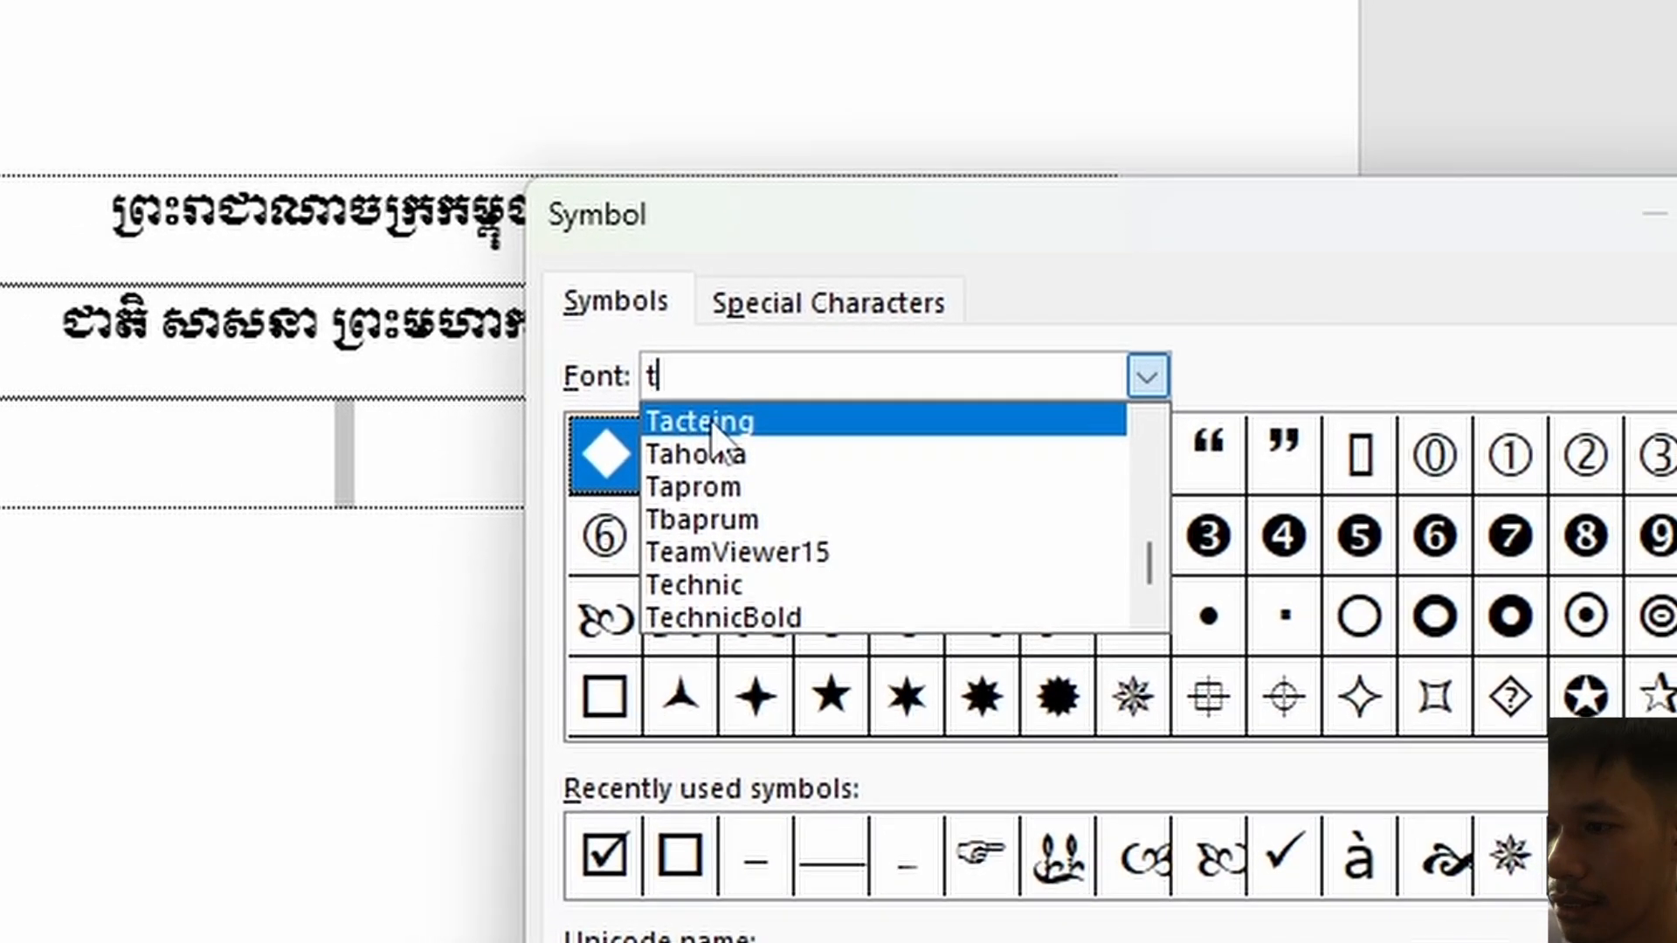
click(703, 426)
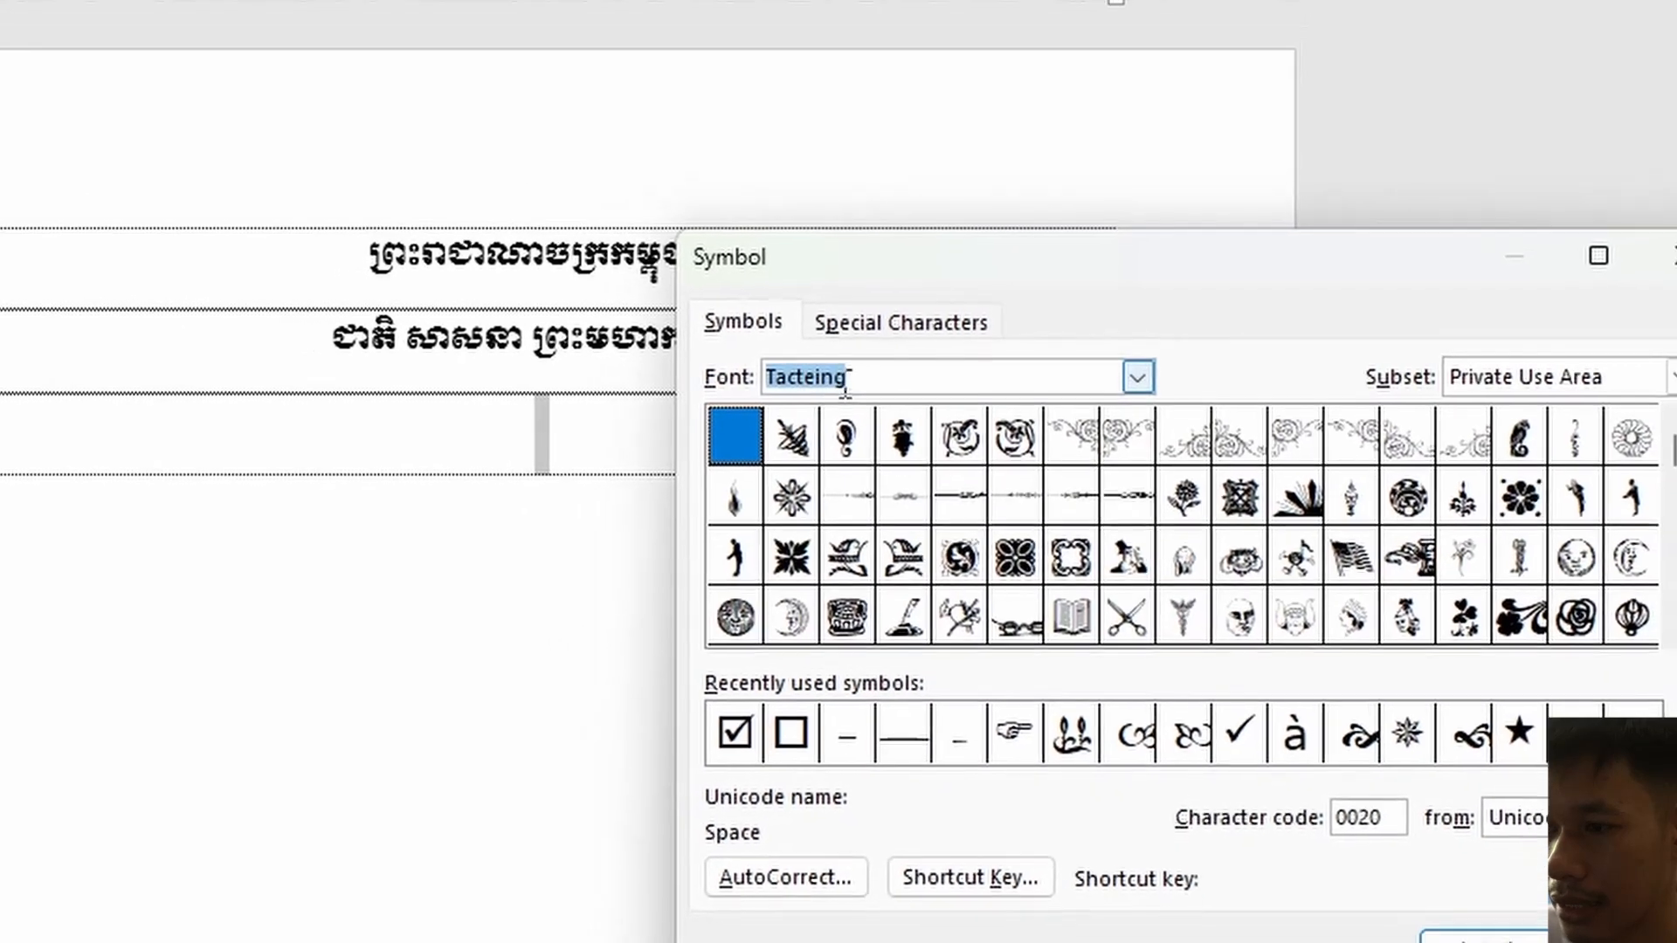
click(854, 377)
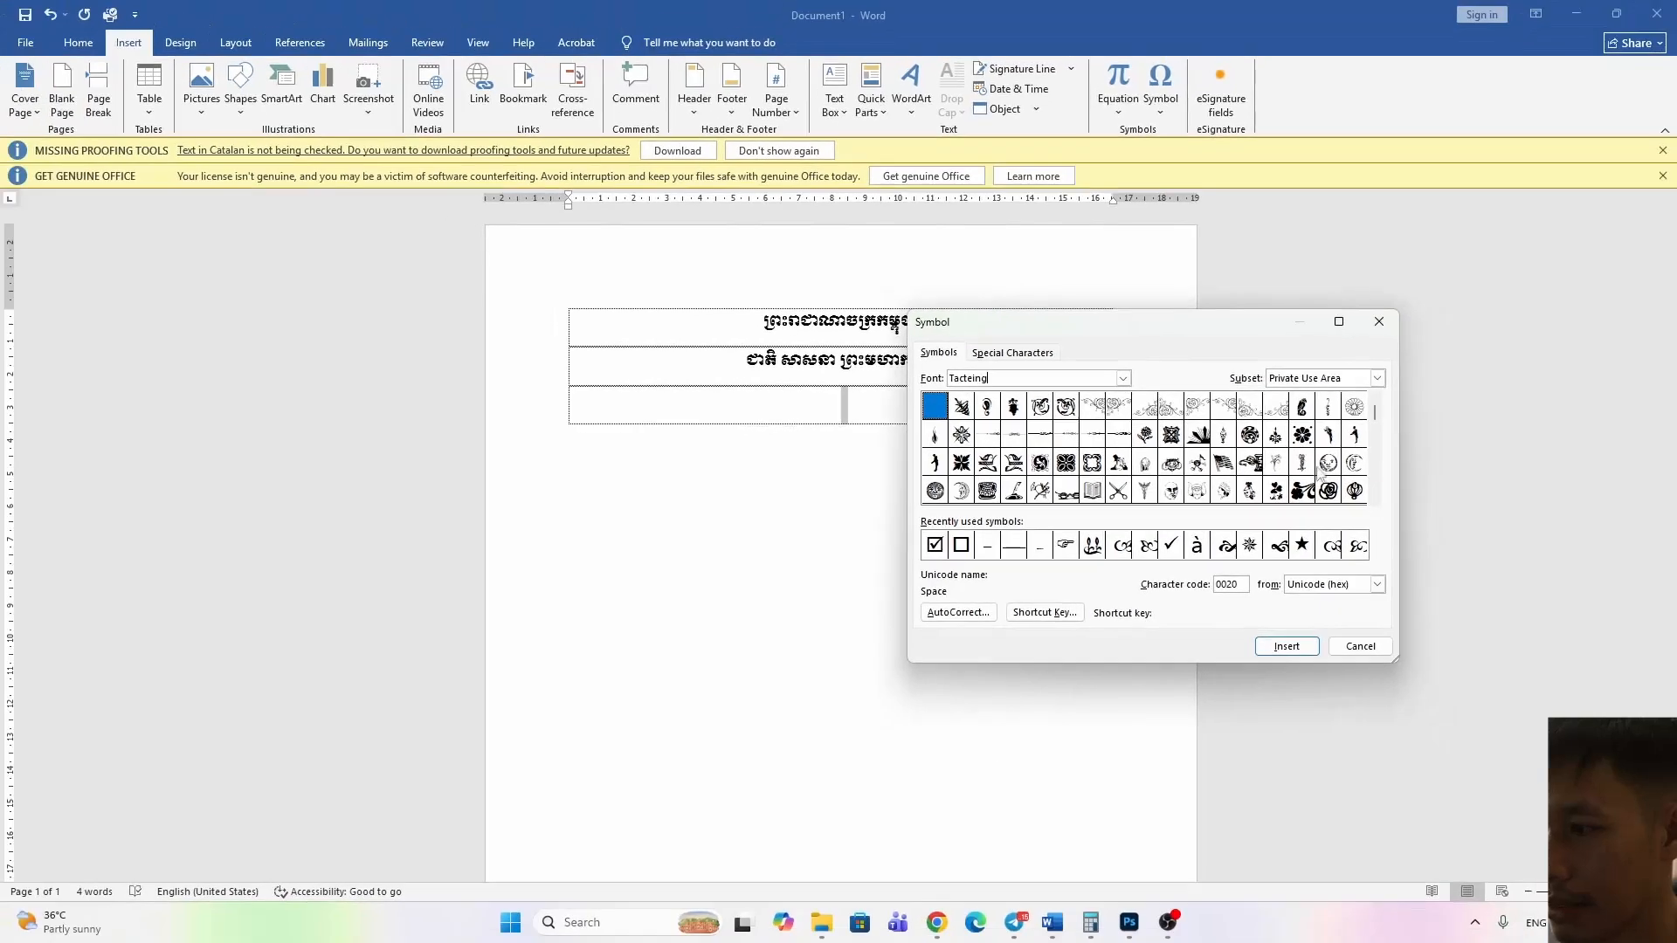
Insert the Tacteing divider ornament with character code 0033 into the third row and close the Symbol dialog
scroll(1379, 506, down, 8)
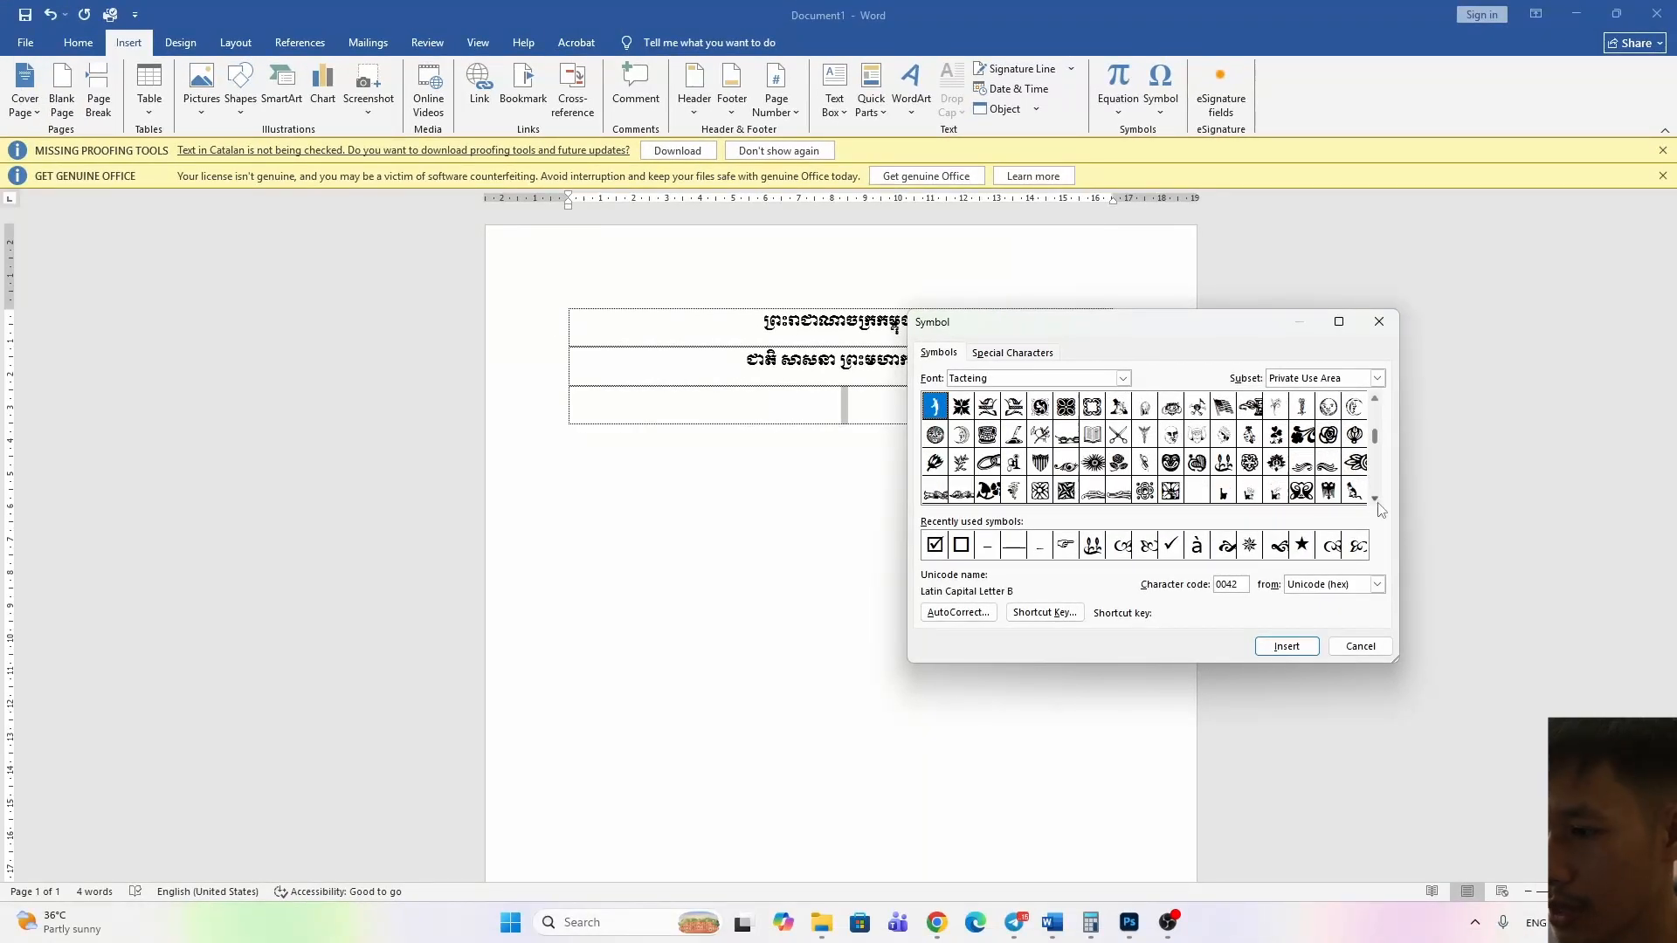
scroll(1377, 413, up, 10)
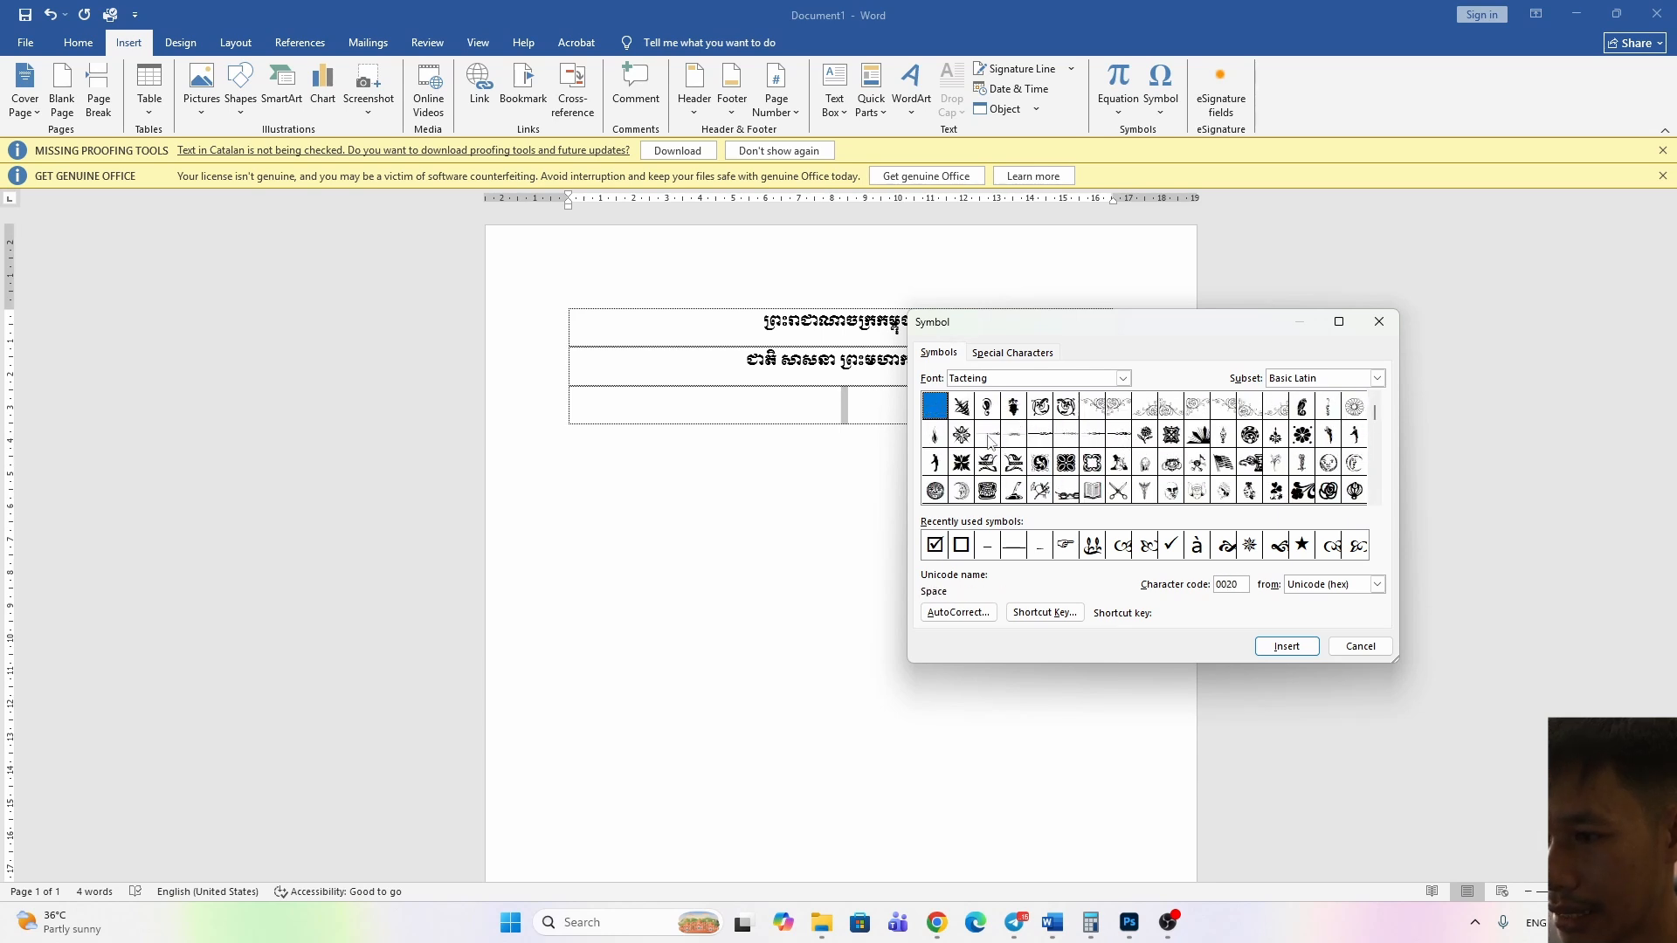
click(989, 437)
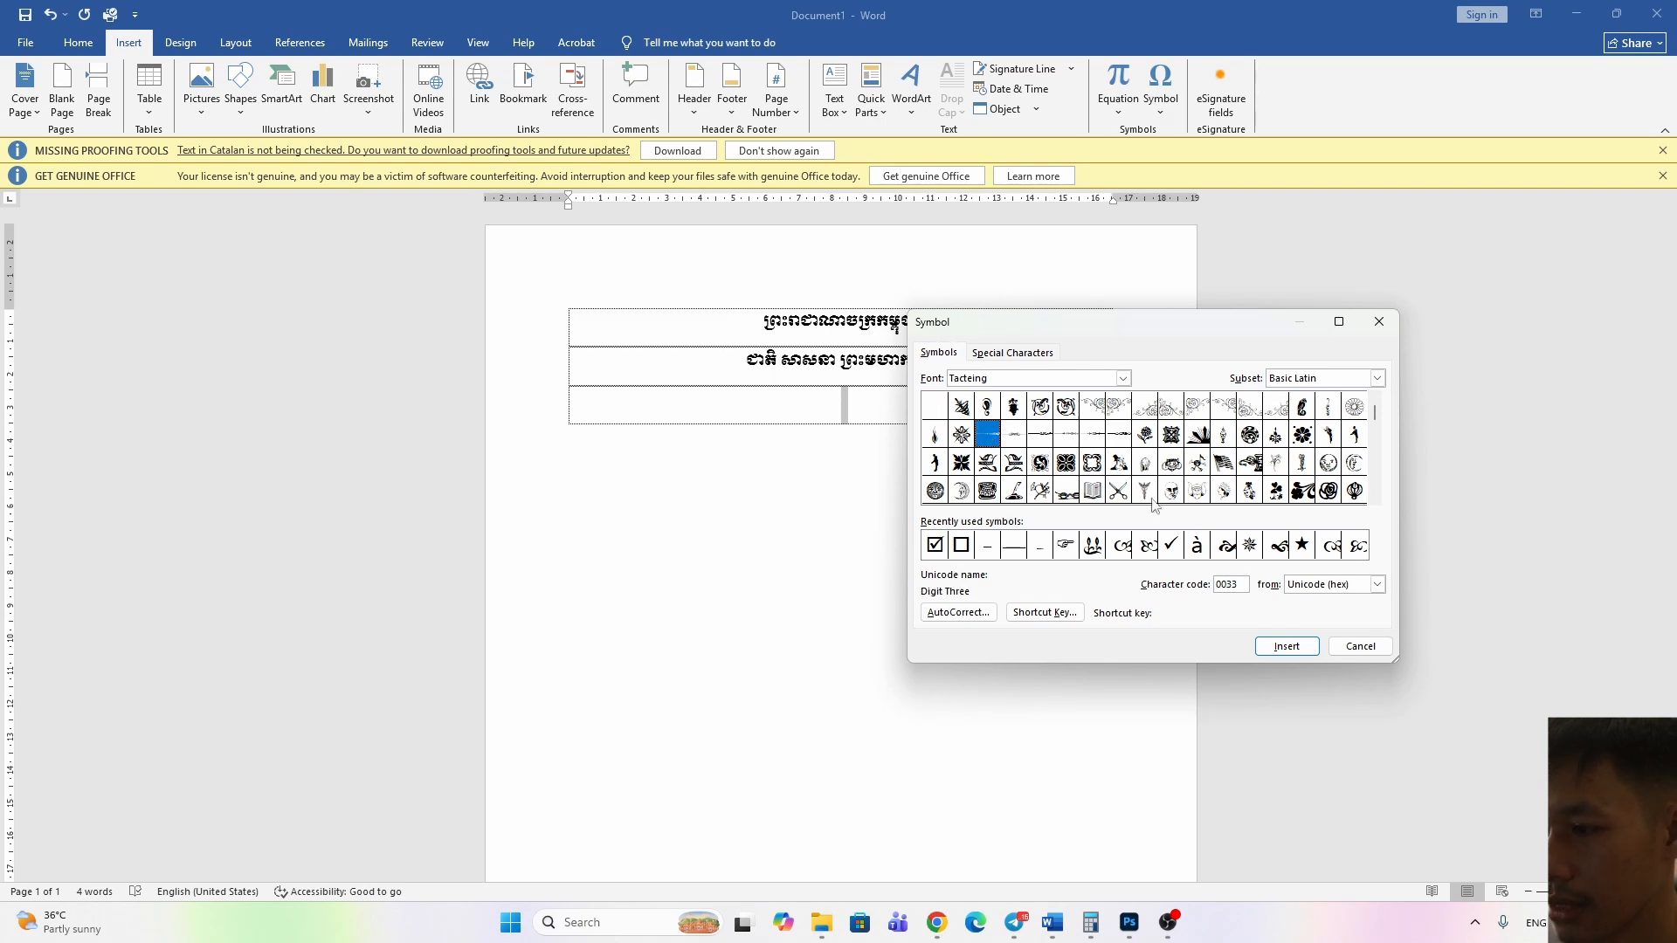
click(1287, 647)
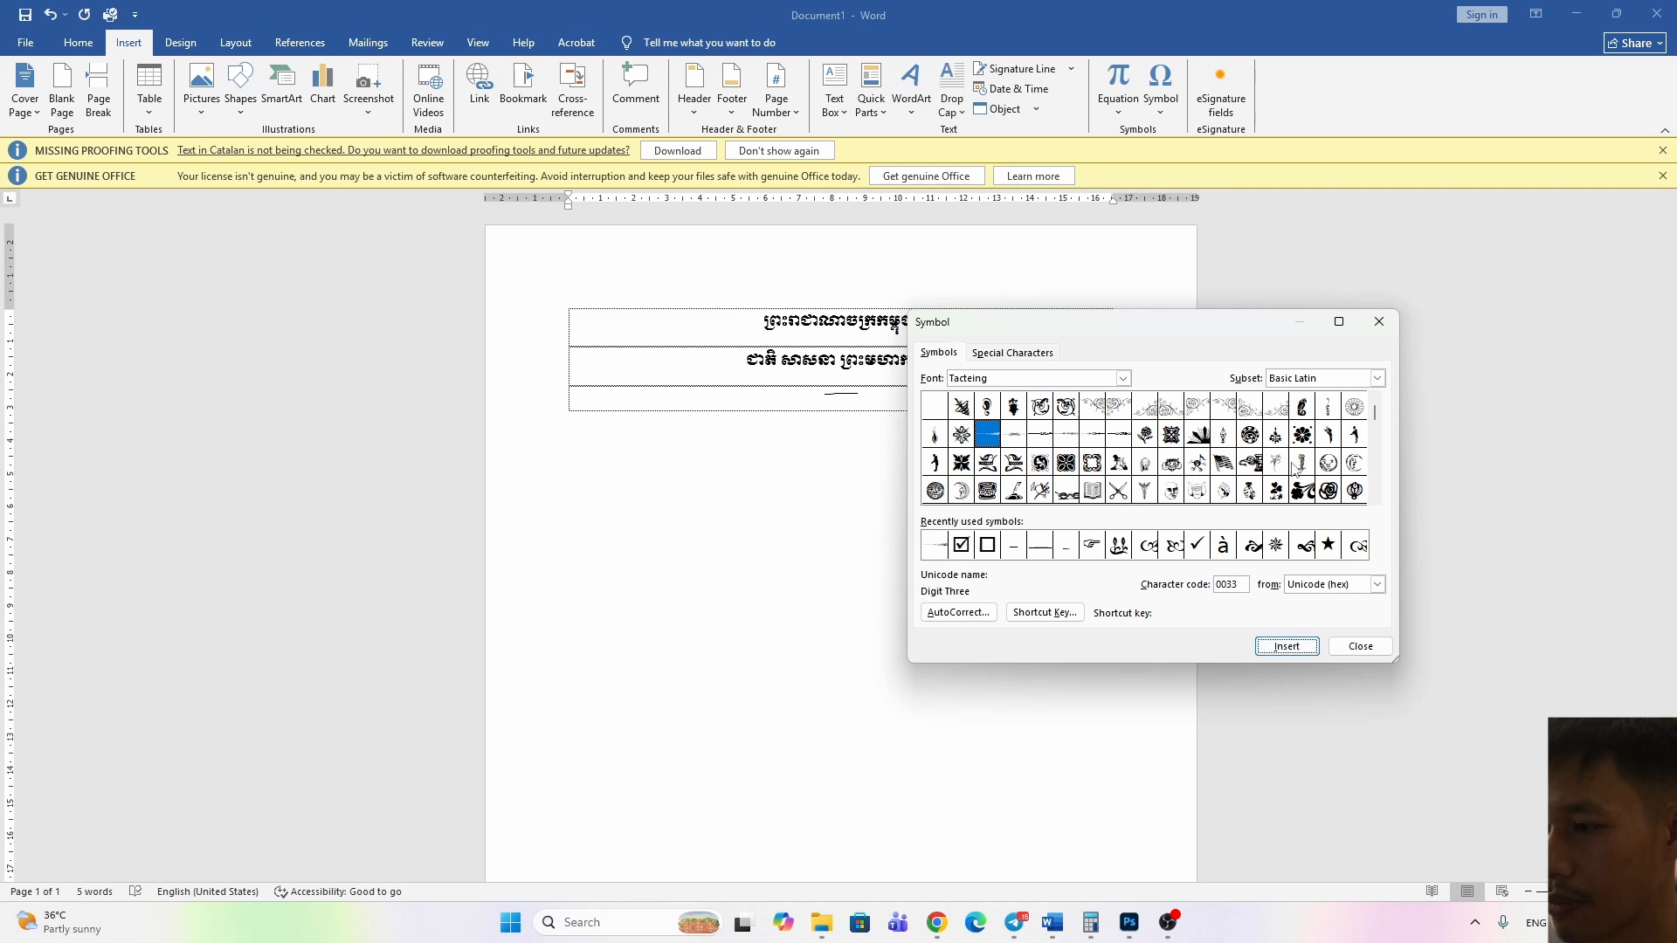
click(1362, 647)
Set the font size of the divider ornament in the third row to 26
drag(882, 395, 777, 396)
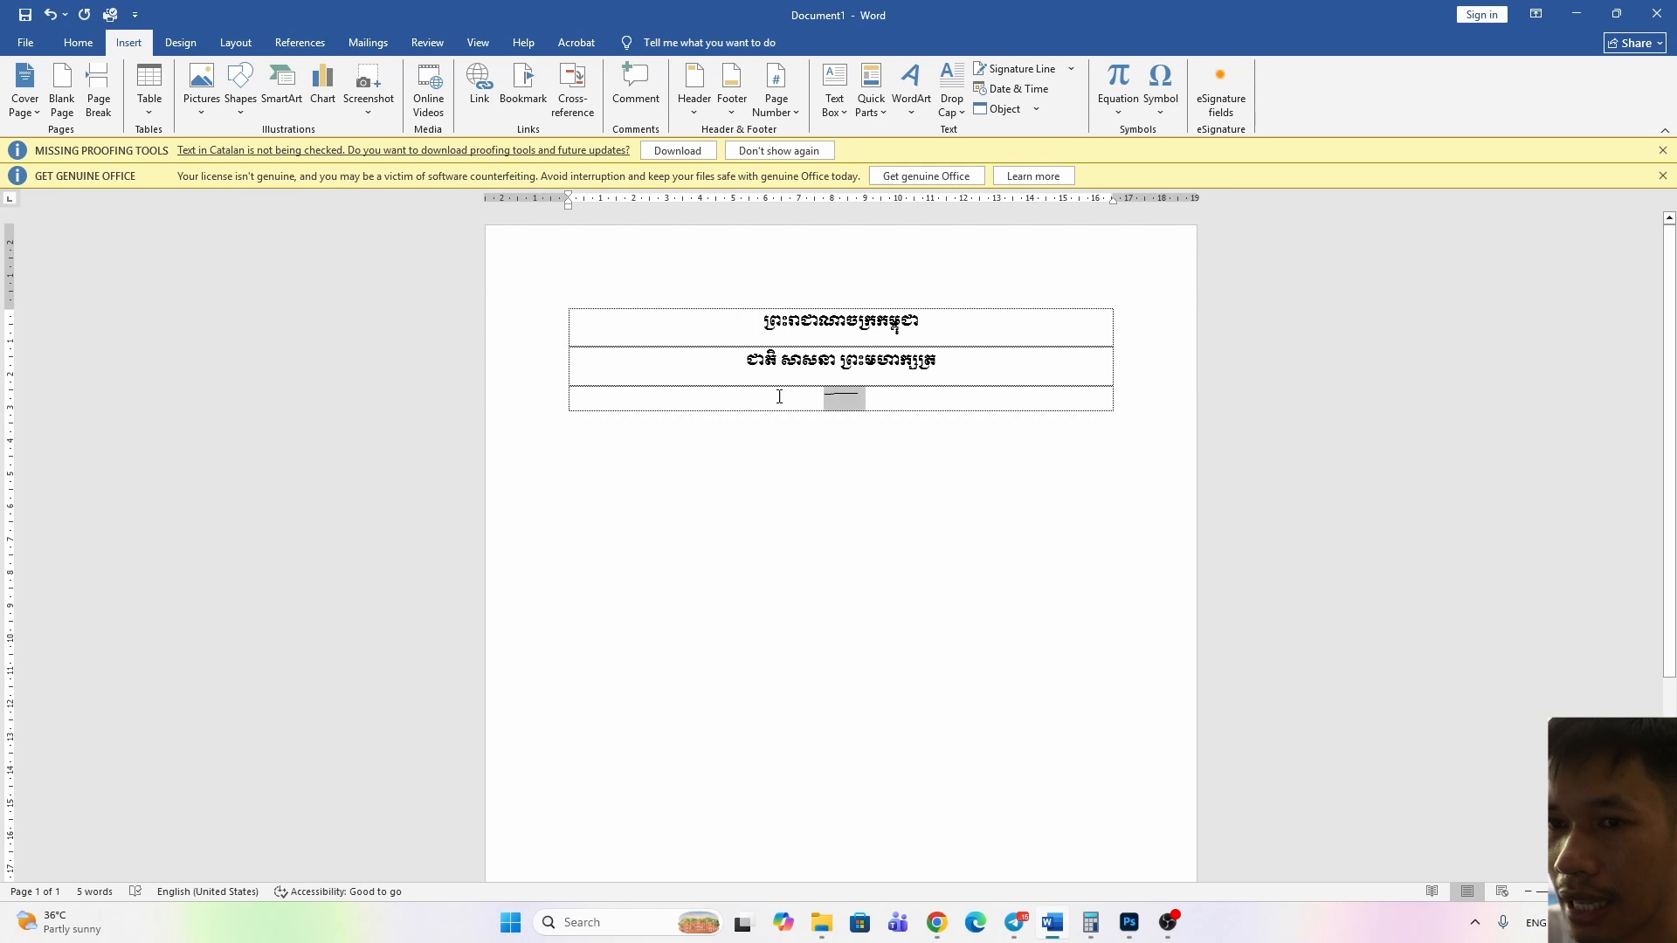
click(88, 44)
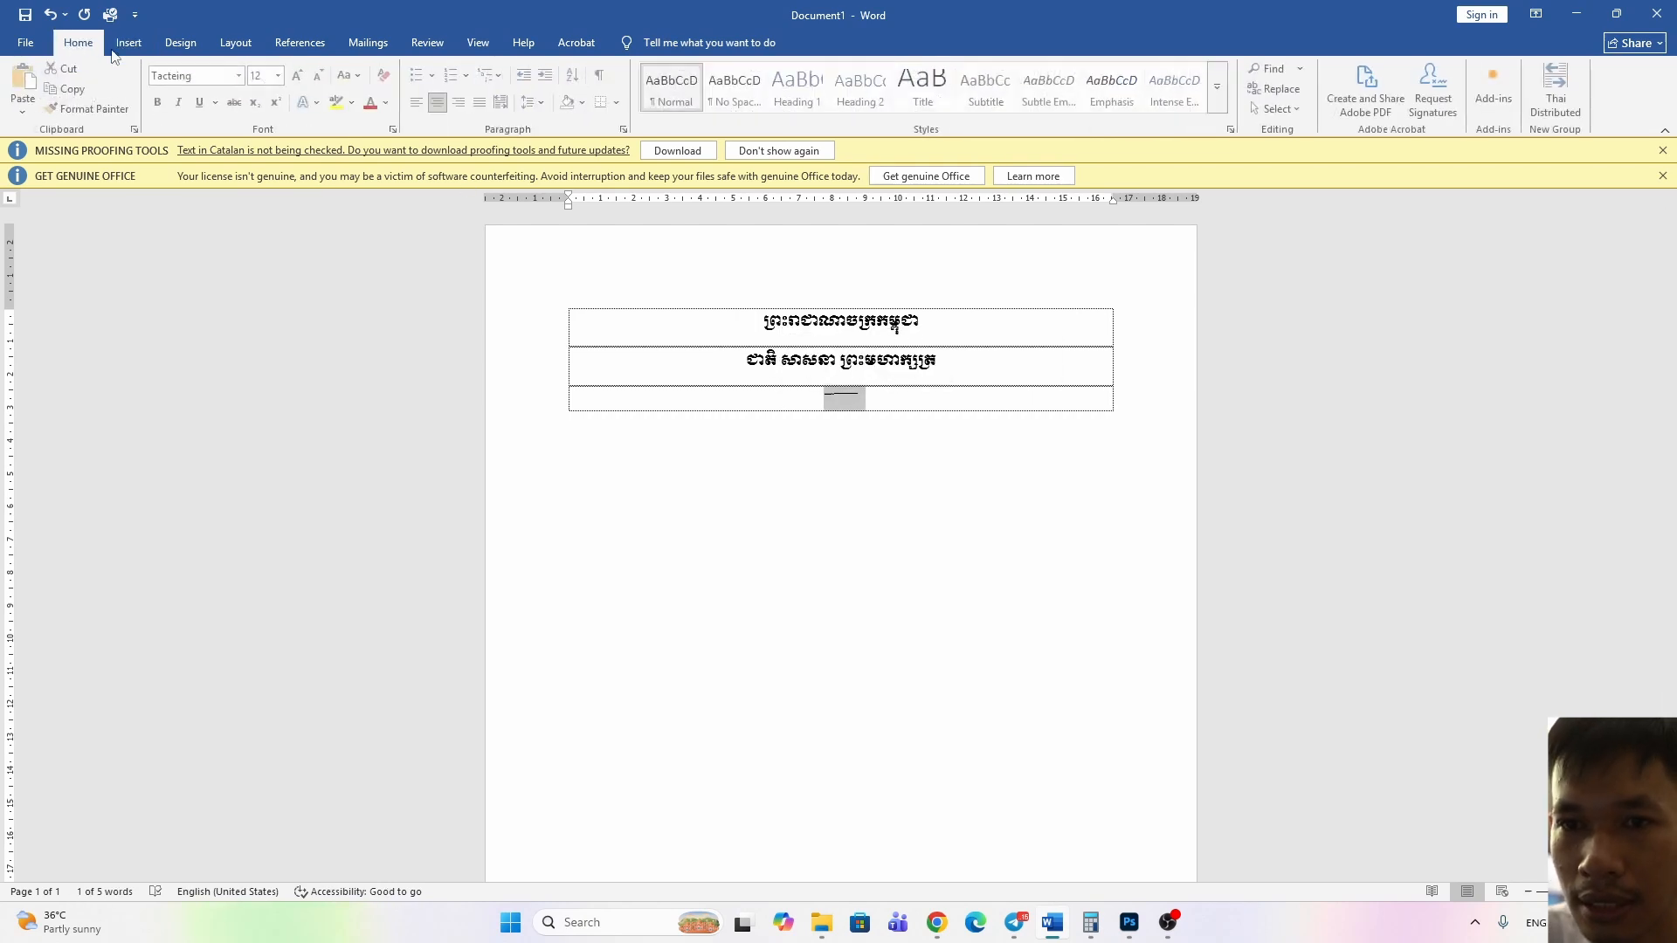
click(278, 75)
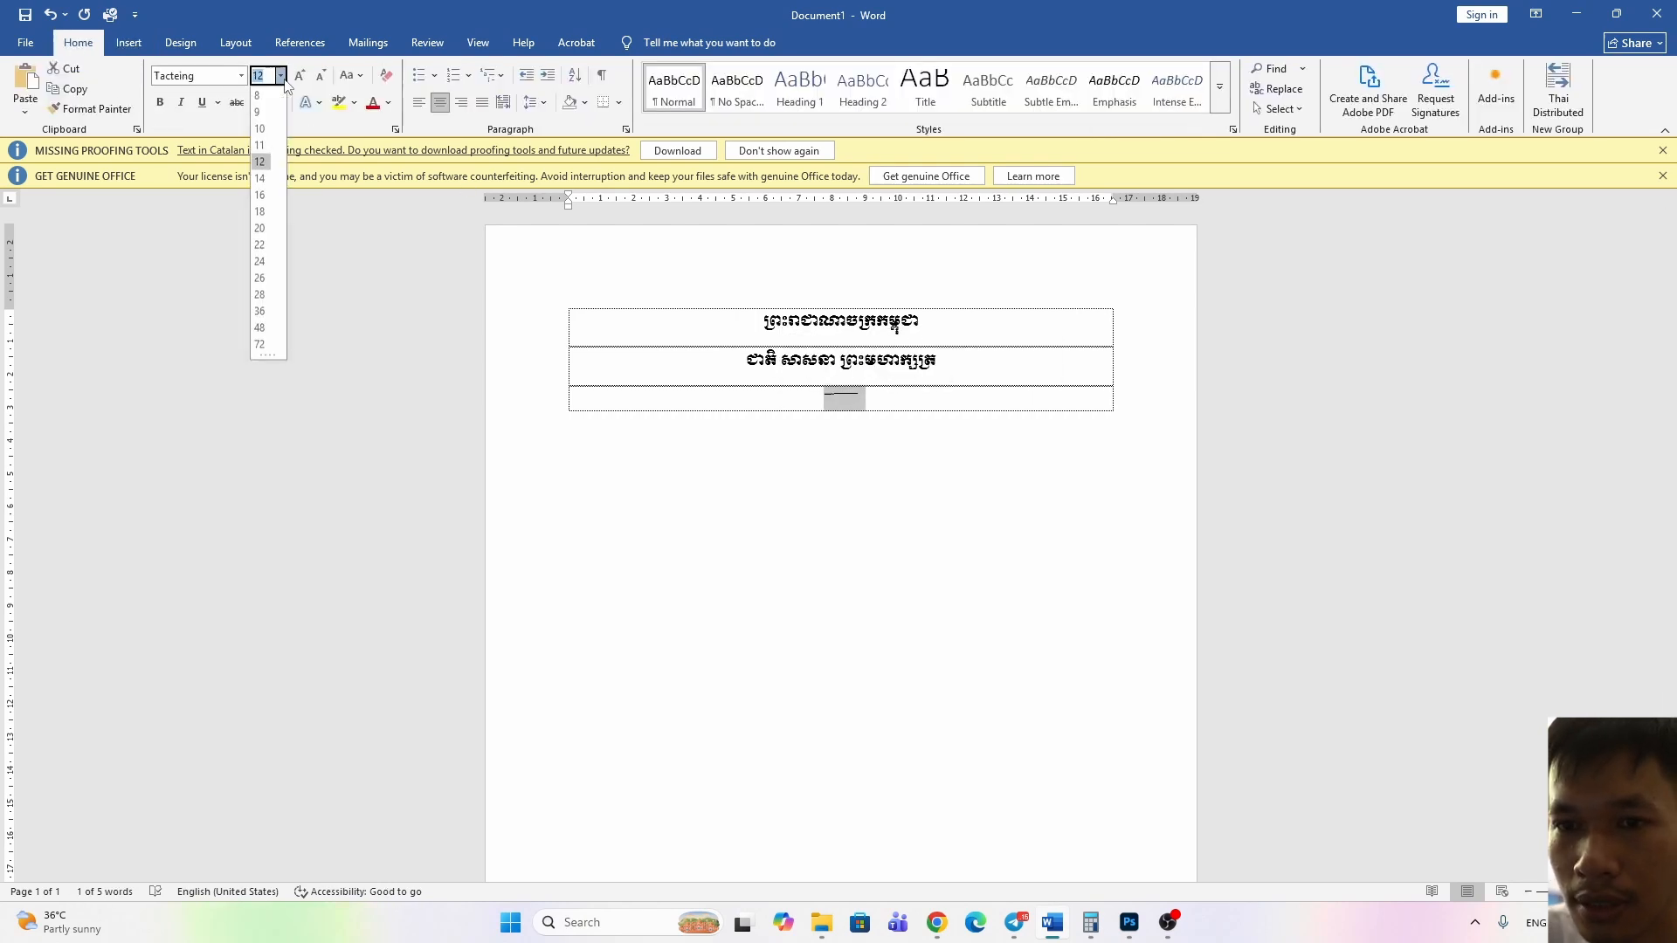
click(262, 279)
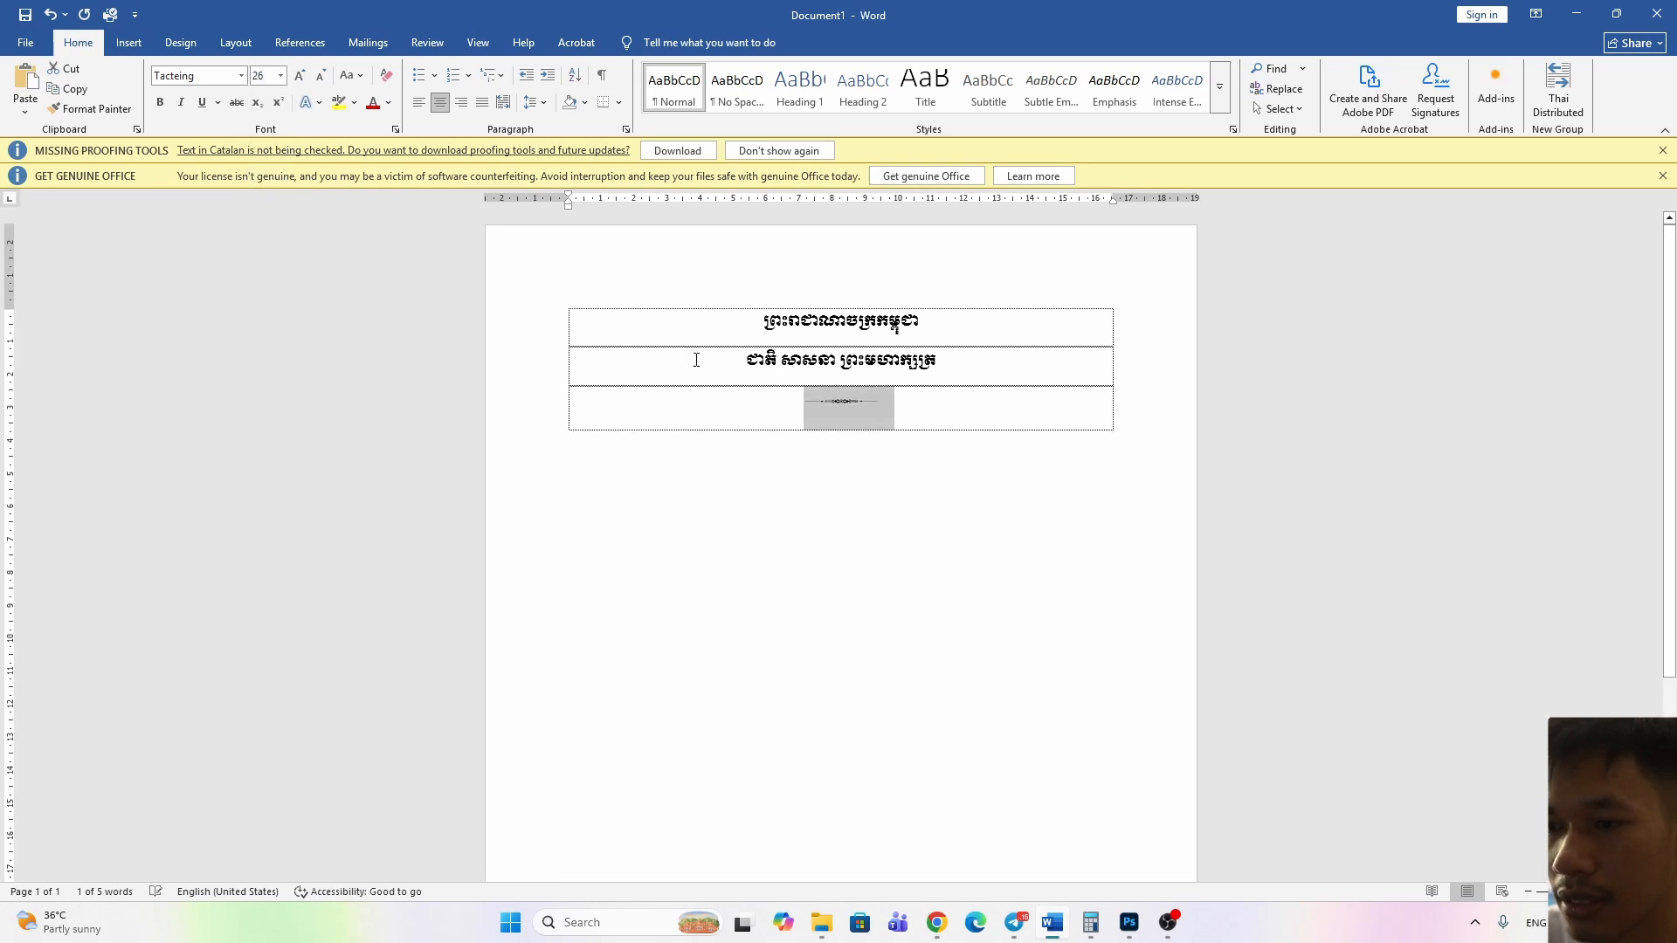
click(899, 403)
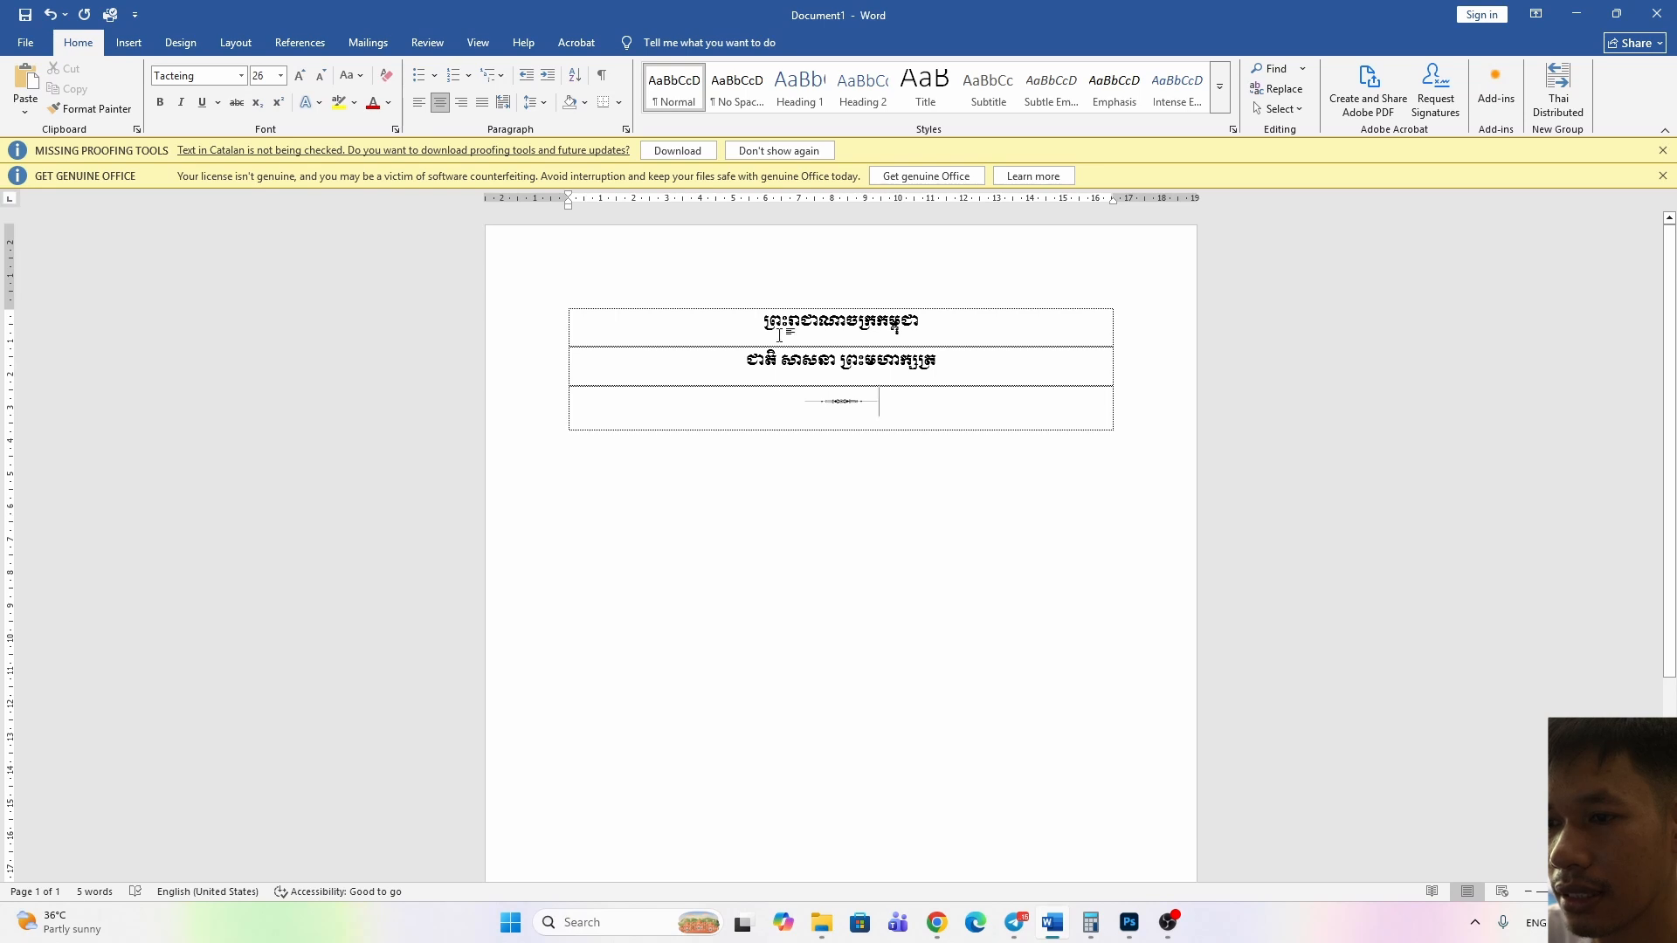
Remove the space after paragraphs for all the text in the header table
key(ctrl+a)
ctrl+scroll(849, 367, up, 4)
ctrl+scroll(828, 353, down, 2)
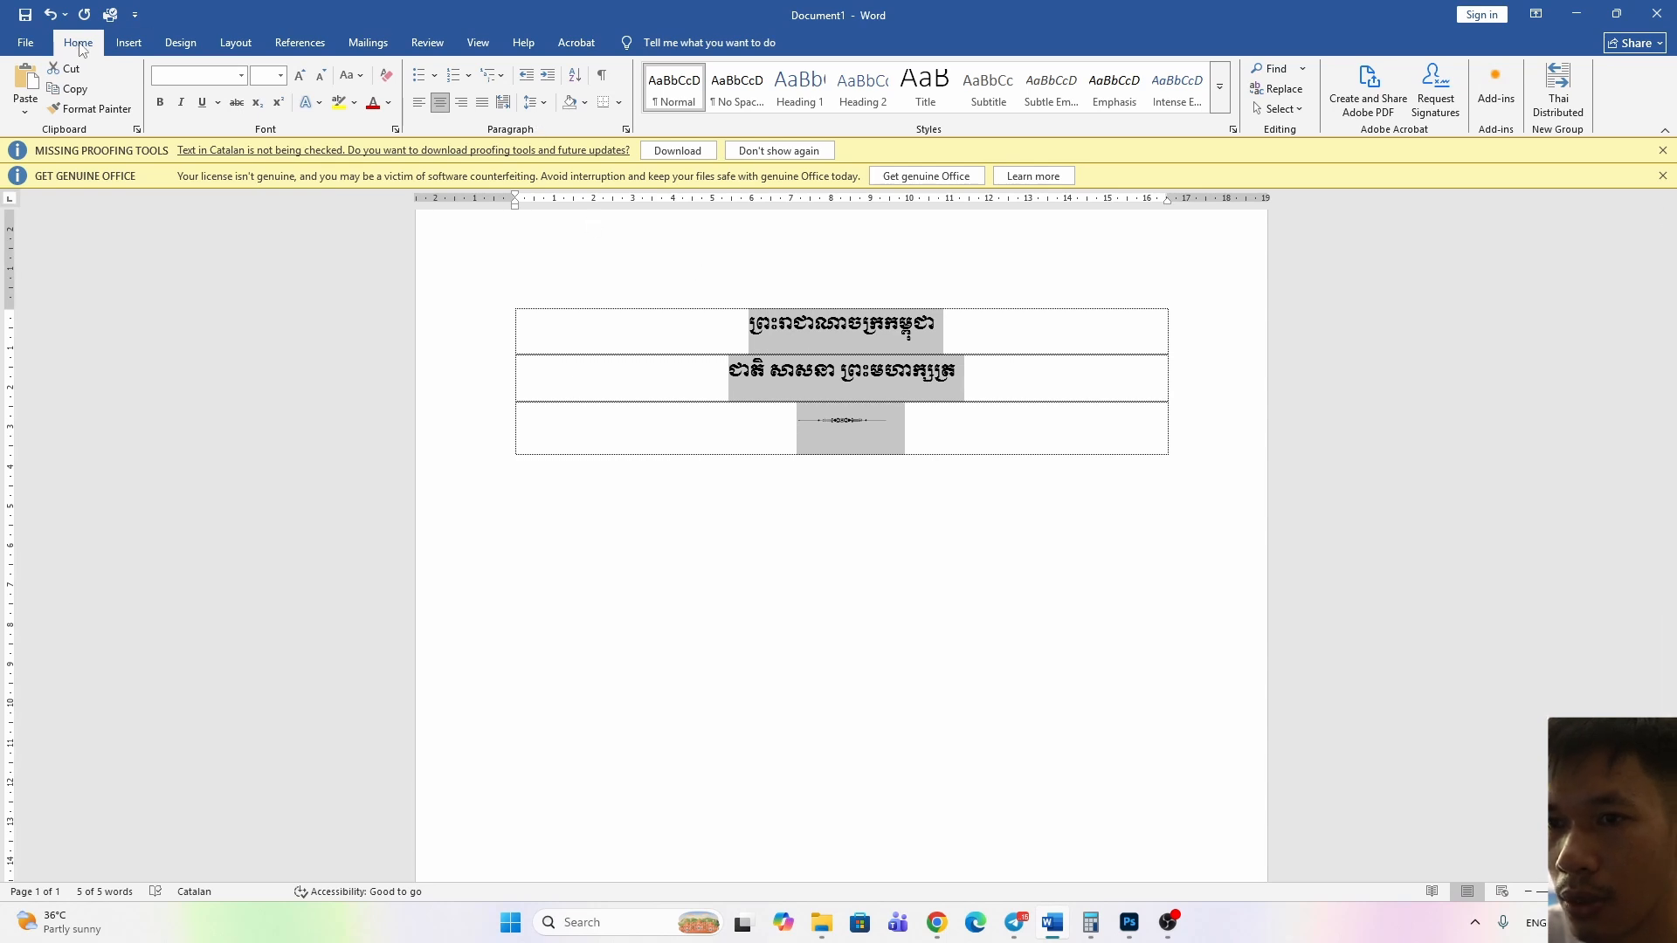
click(542, 103)
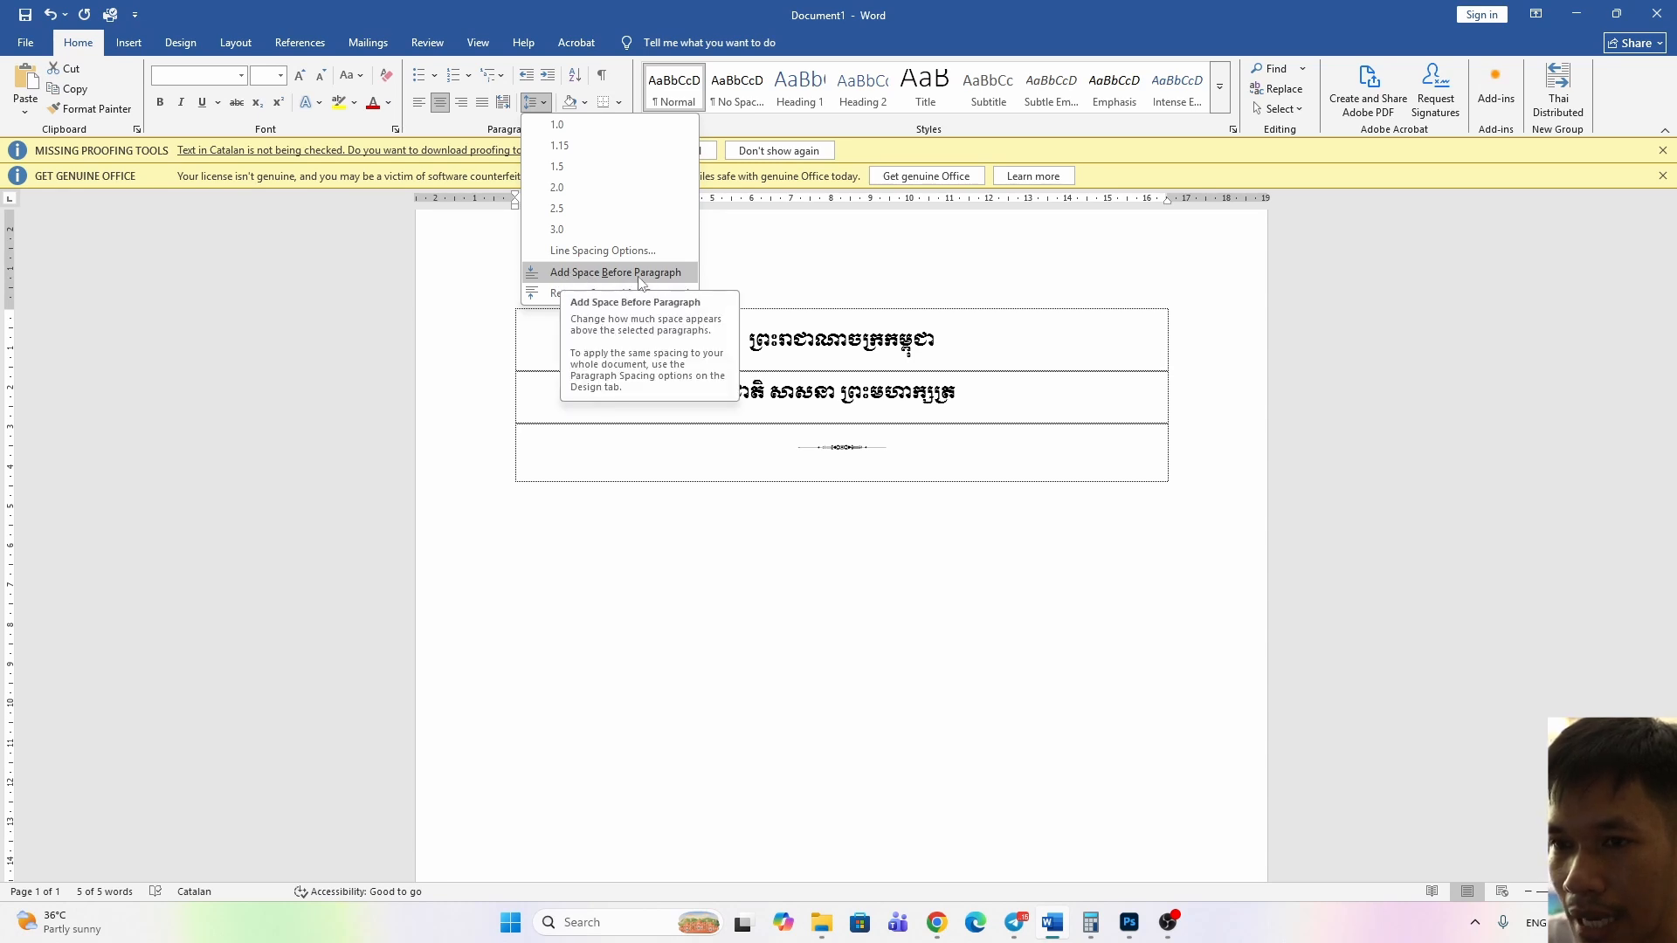
click(559, 294)
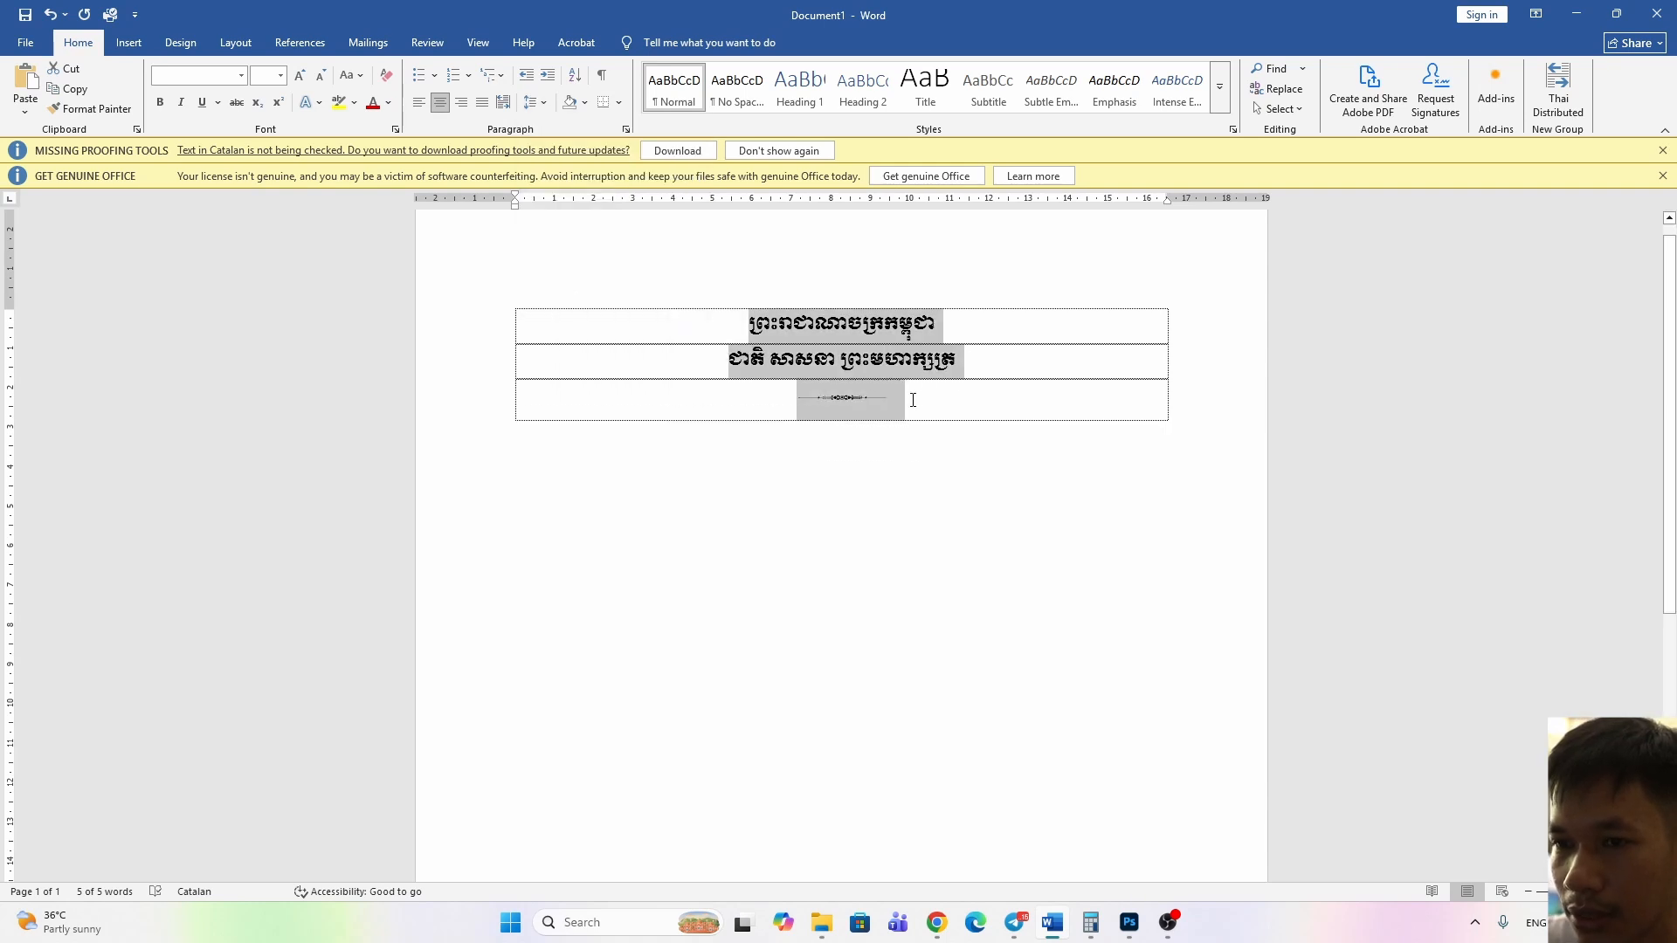
Try 1.5 line spacing on all the header table text, and set it to 1.0 instead
click(536, 102)
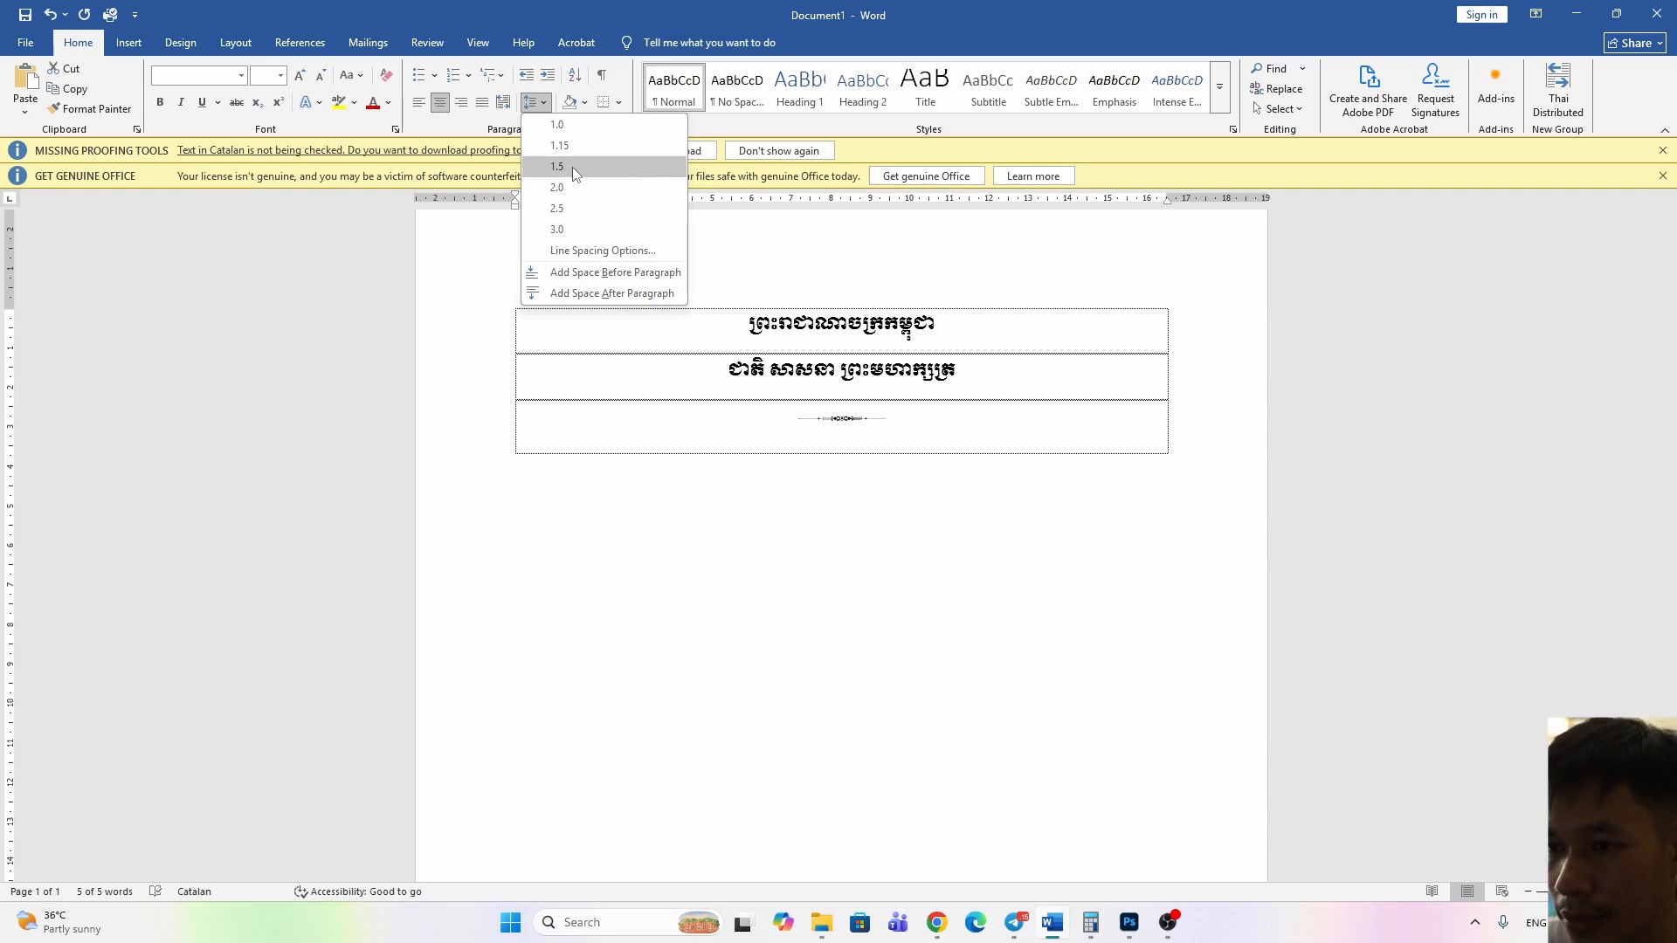
click(573, 166)
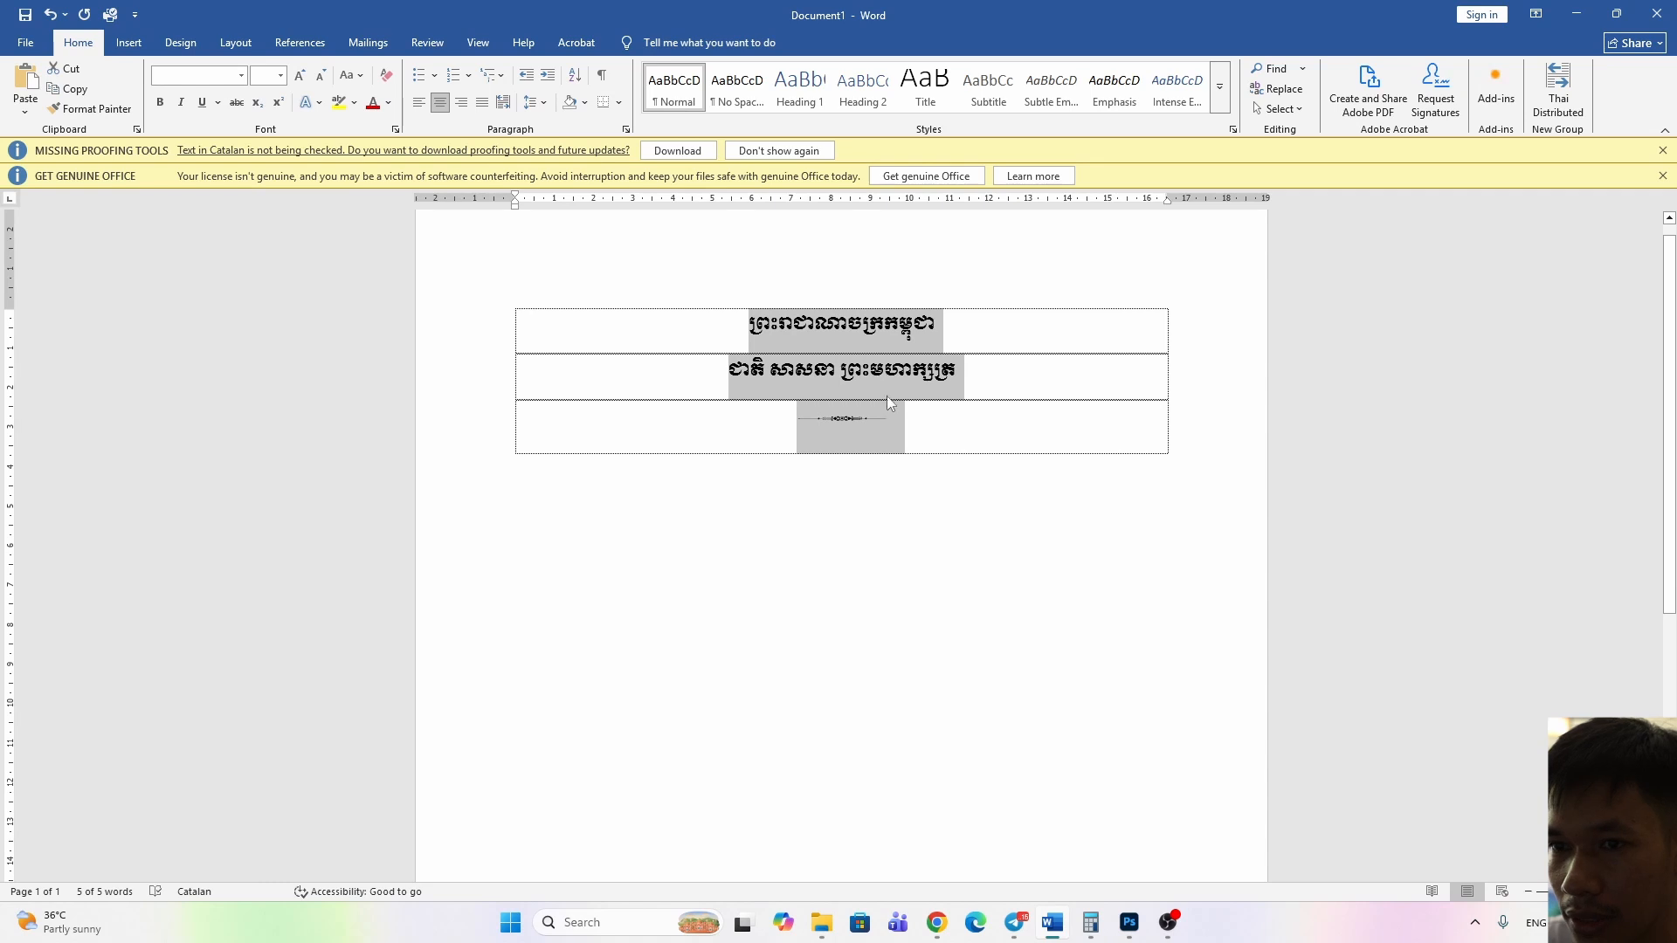
click(541, 103)
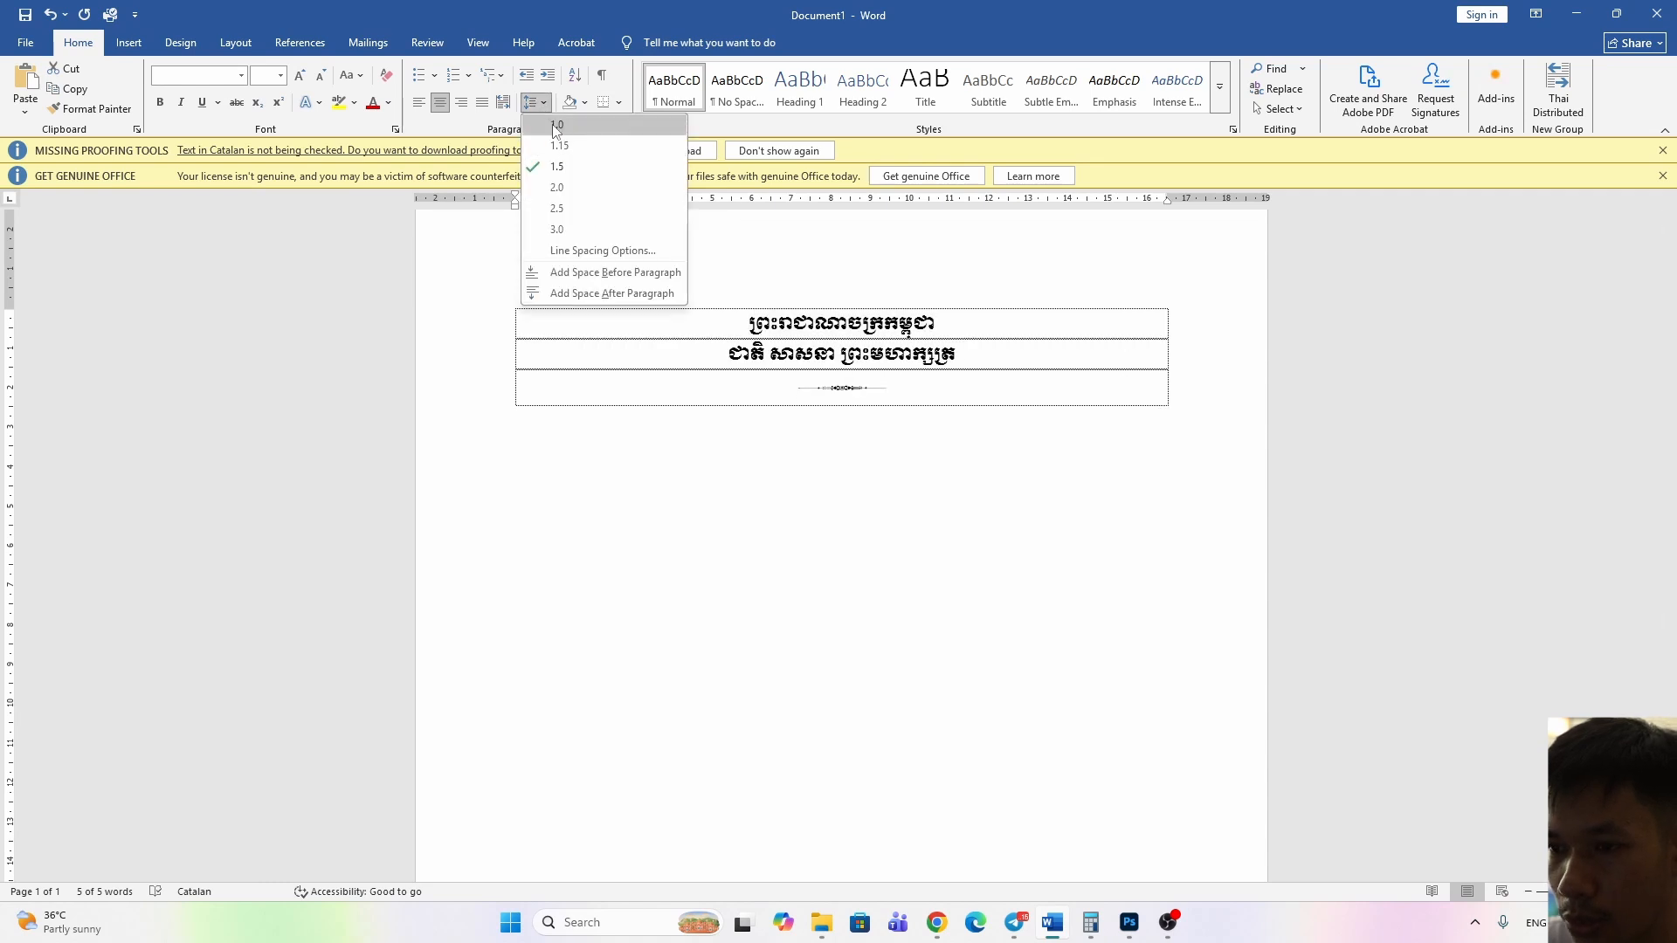
click(555, 126)
click(904, 391)
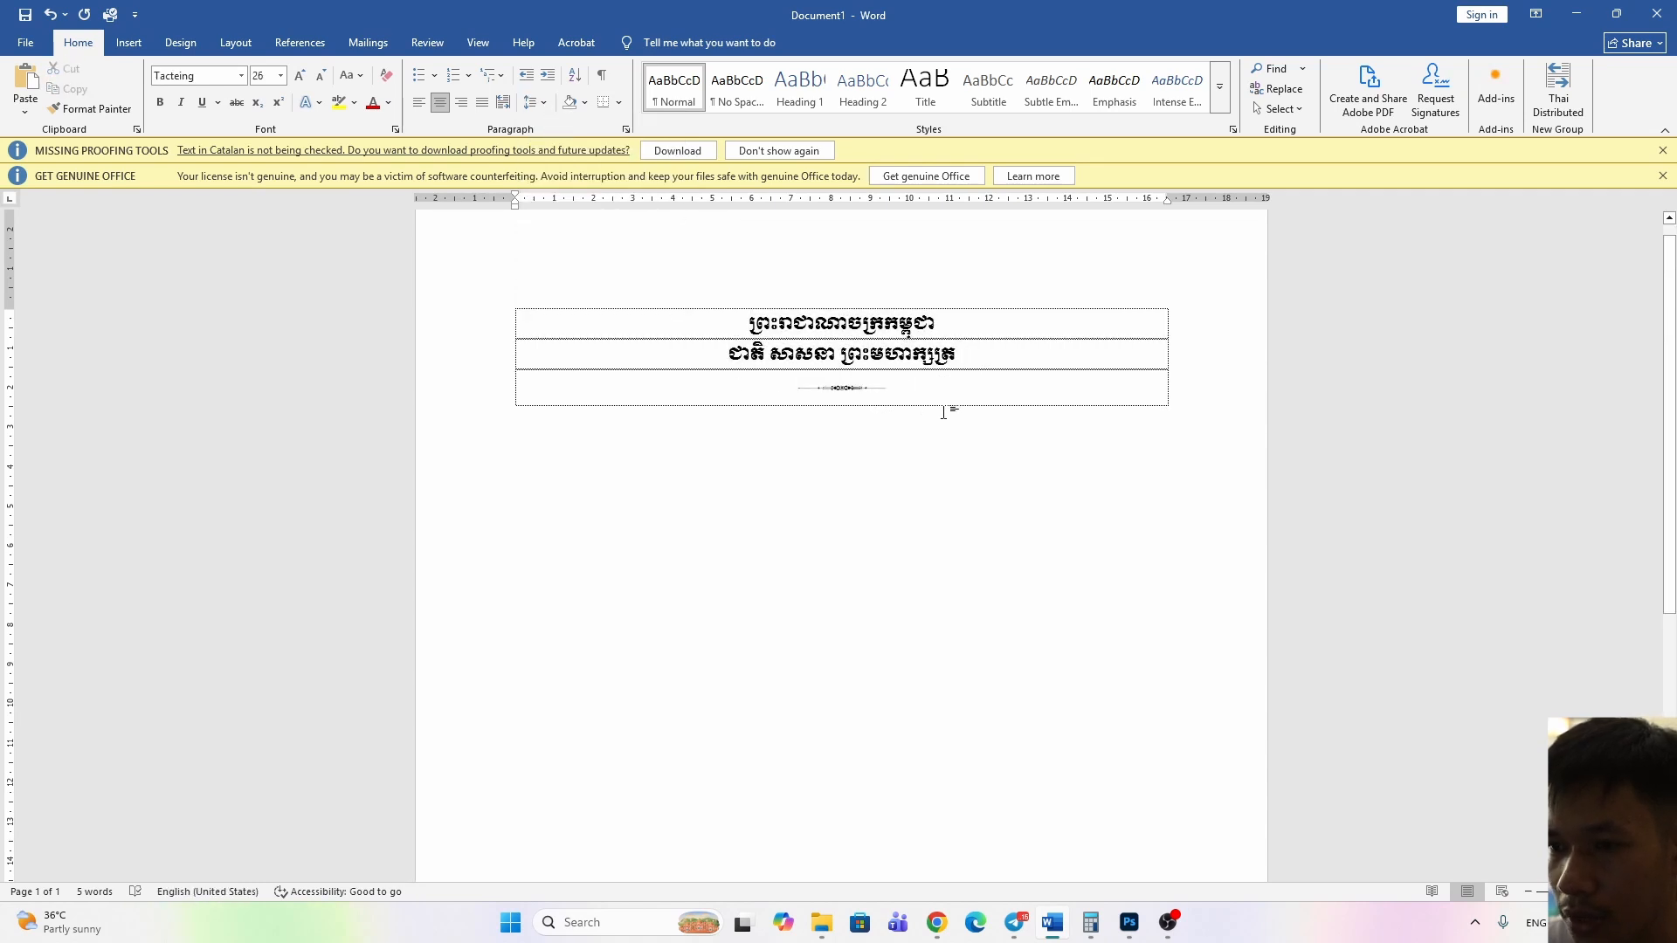
Add a new fourth row to the table below the divider ornament
scroll(948, 400, down, 2)
scroll(949, 398, up, 2)
key(Tab)
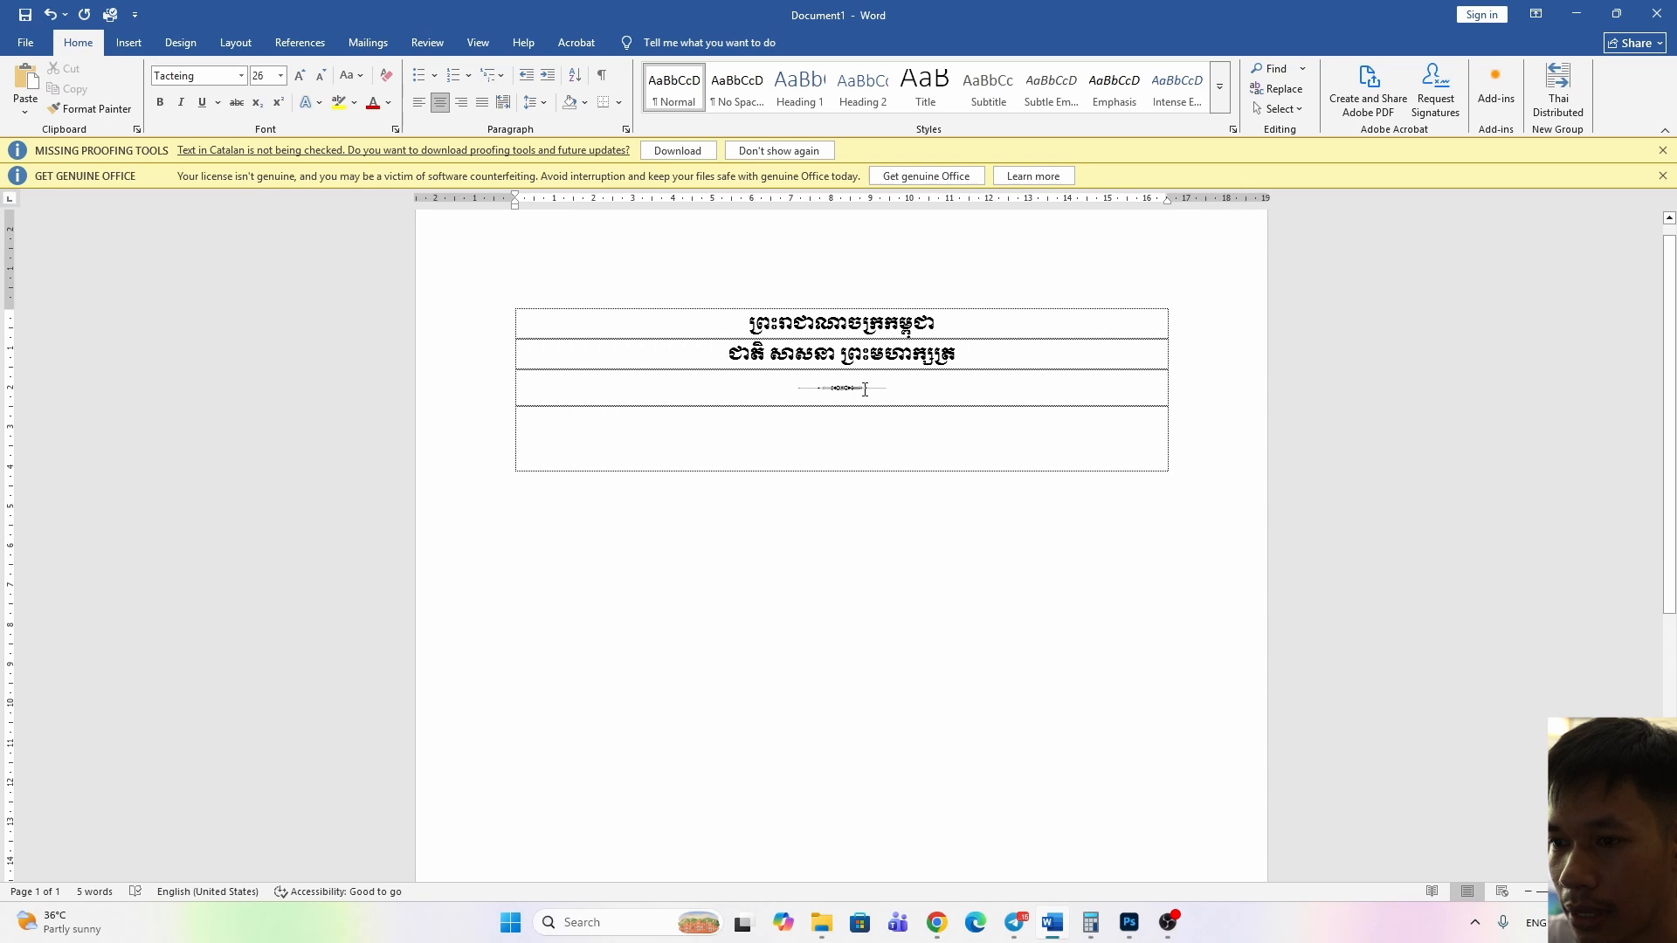
Select the divider ornament in the table's third row
drag(791, 384, 905, 389)
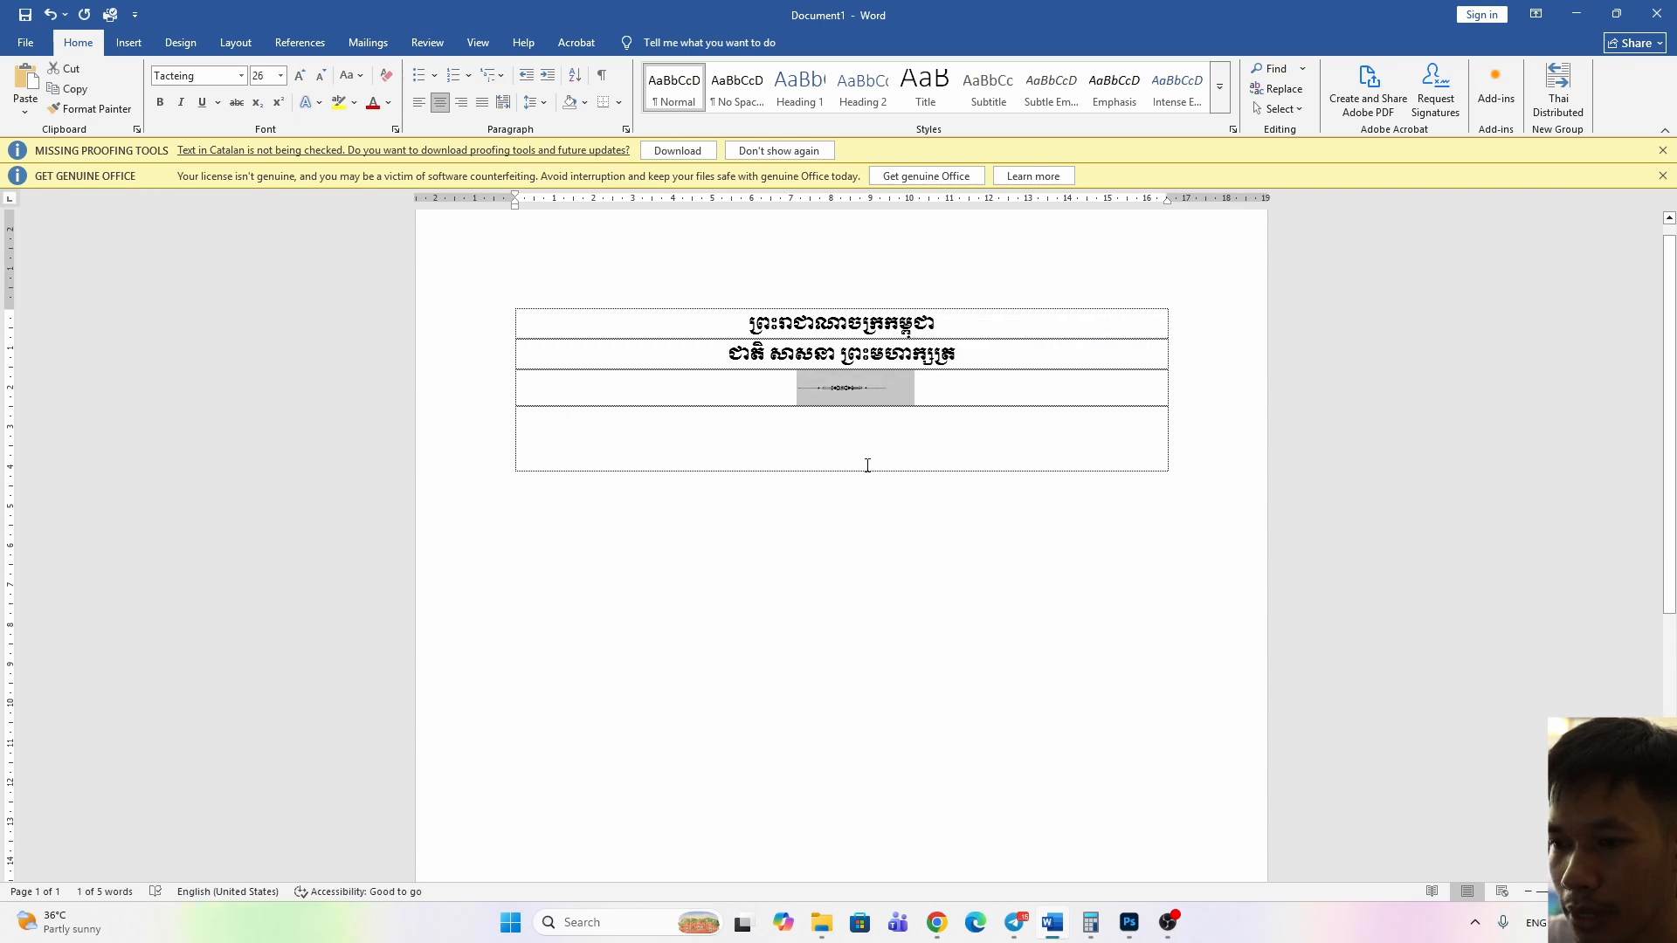